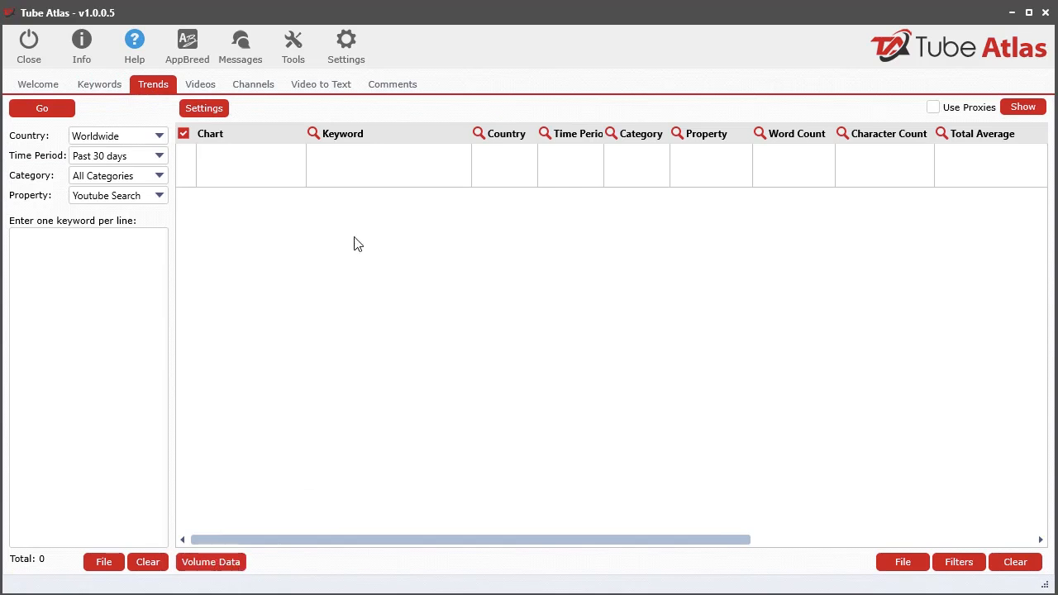
Show the keyword results for the seed dog and view the available volume data options.
click(99, 86)
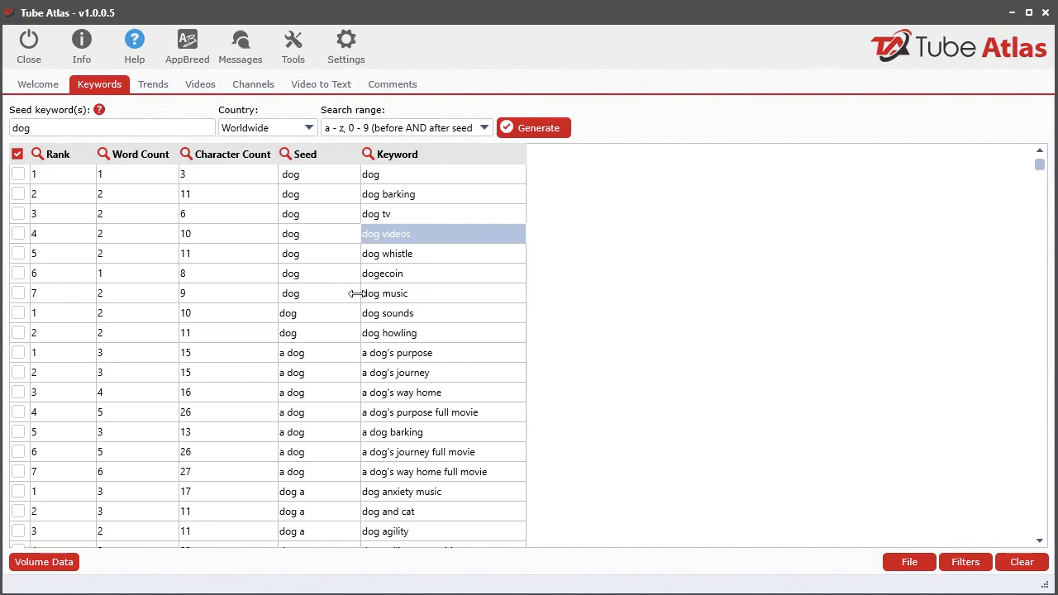
click(51, 566)
click(598, 20)
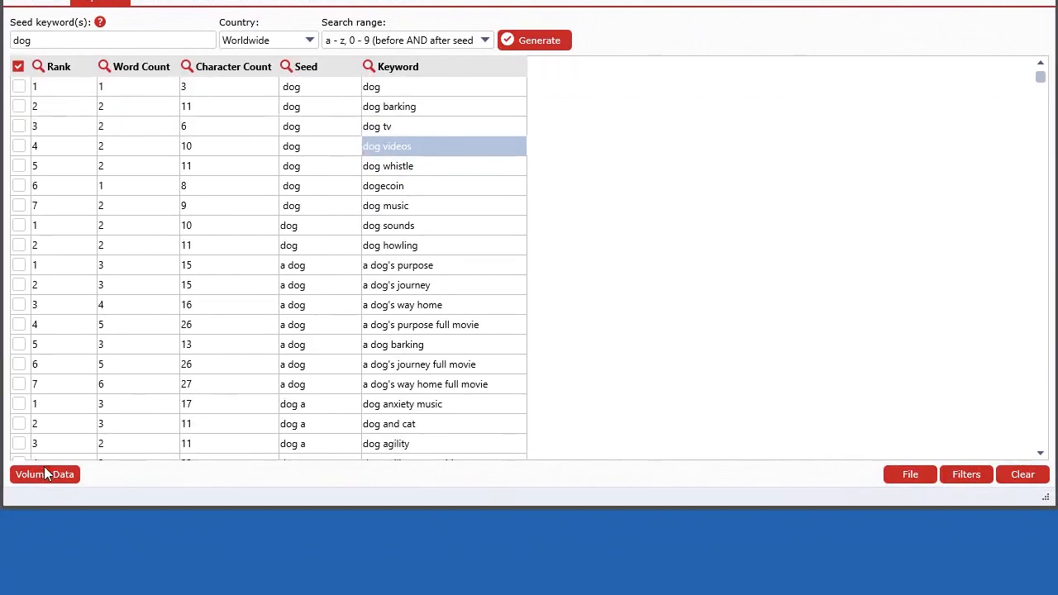
click(44, 562)
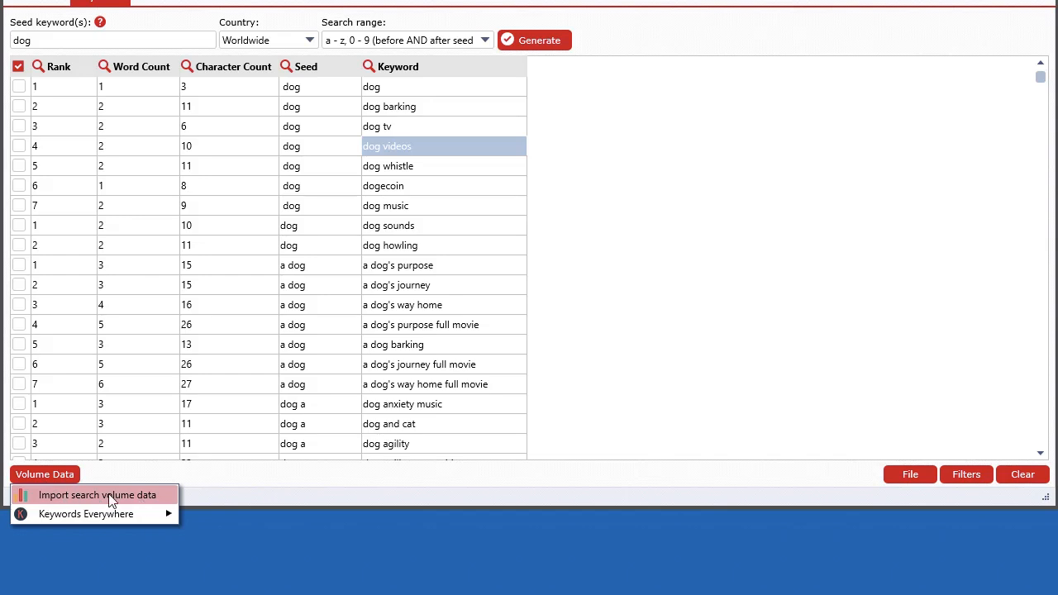
mouse_move(100, 520)
Open the search volume window for the dog keywords and place it over the keyword list.
right_click(342, 196)
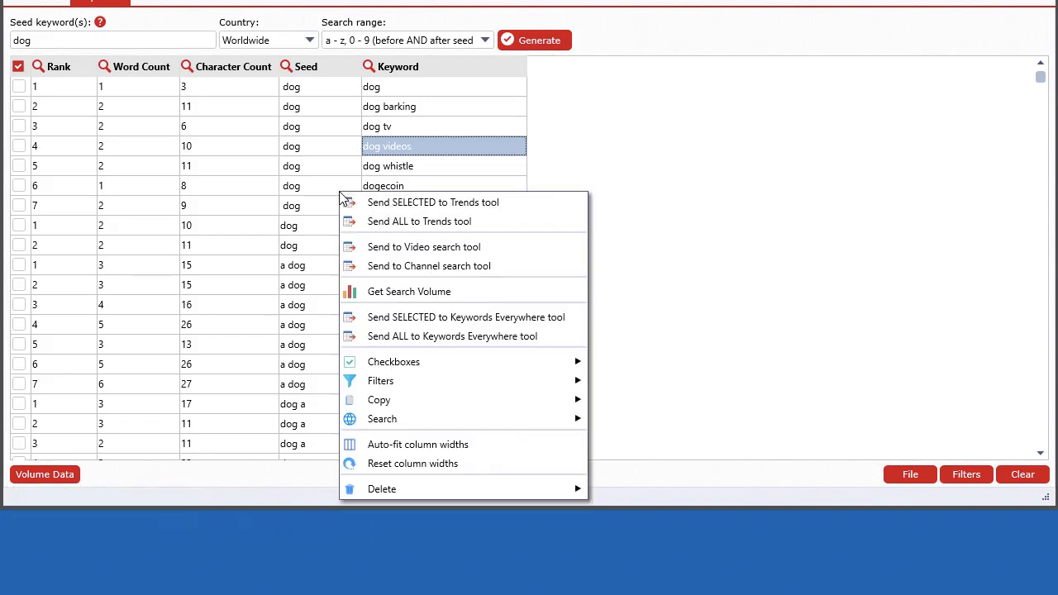
click(408, 292)
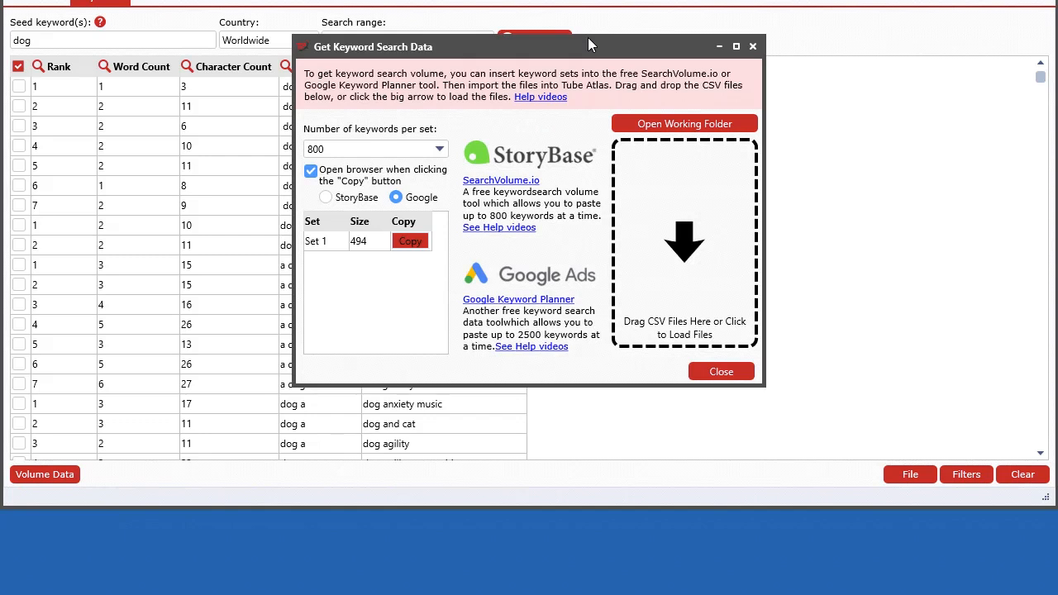
drag(587, 51, 547, 119)
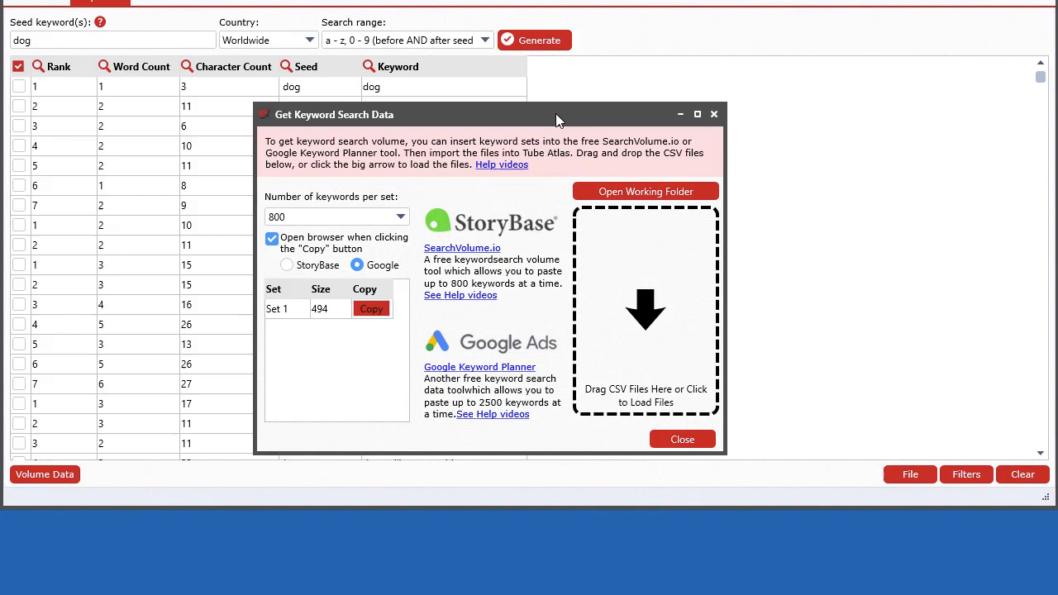
drag(555, 113, 485, 108)
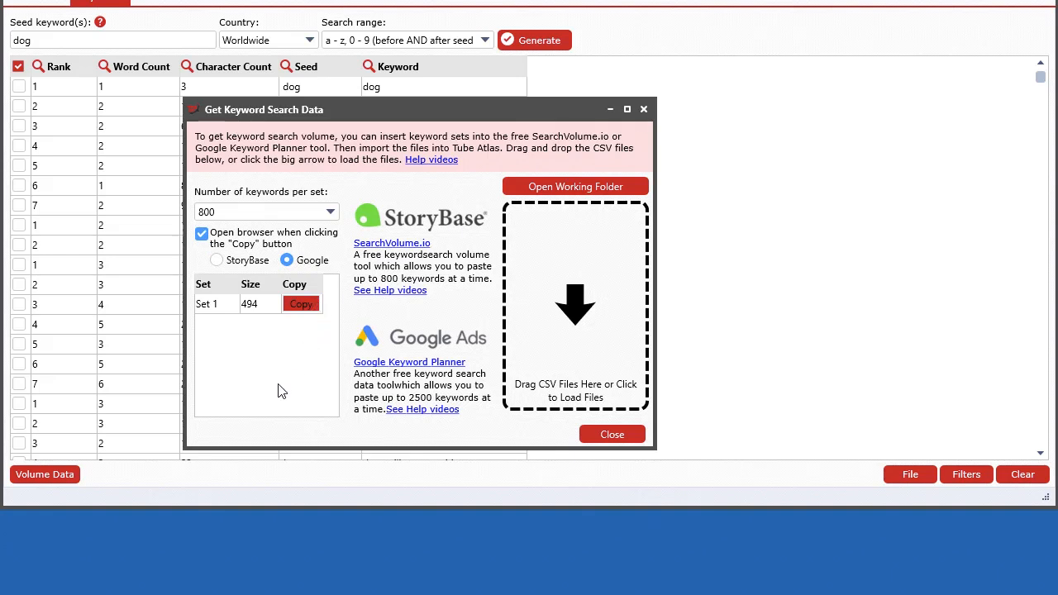
drag(407, 111, 390, 137)
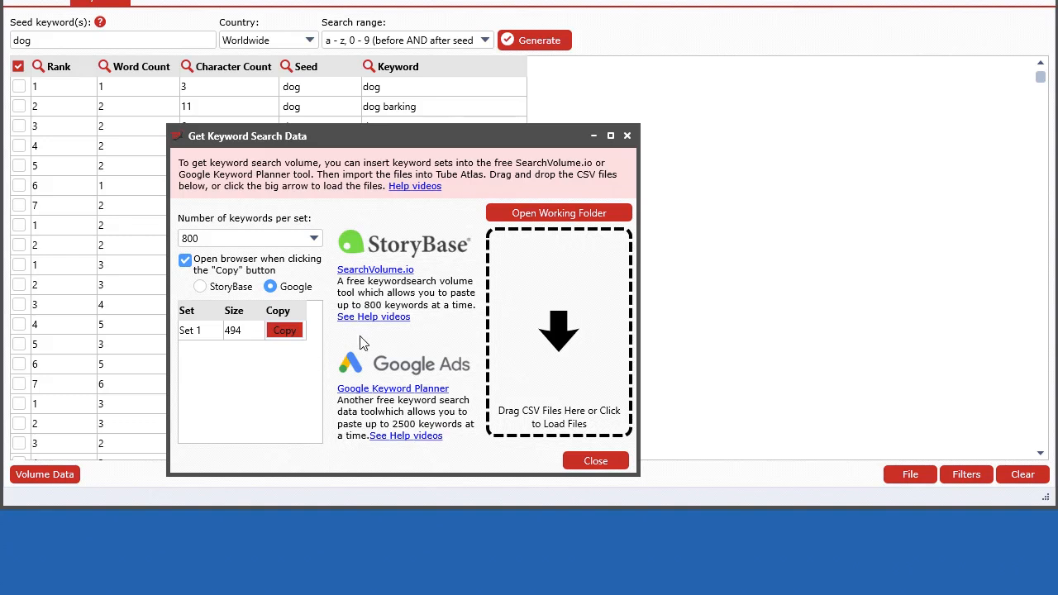
drag(412, 132, 566, 142)
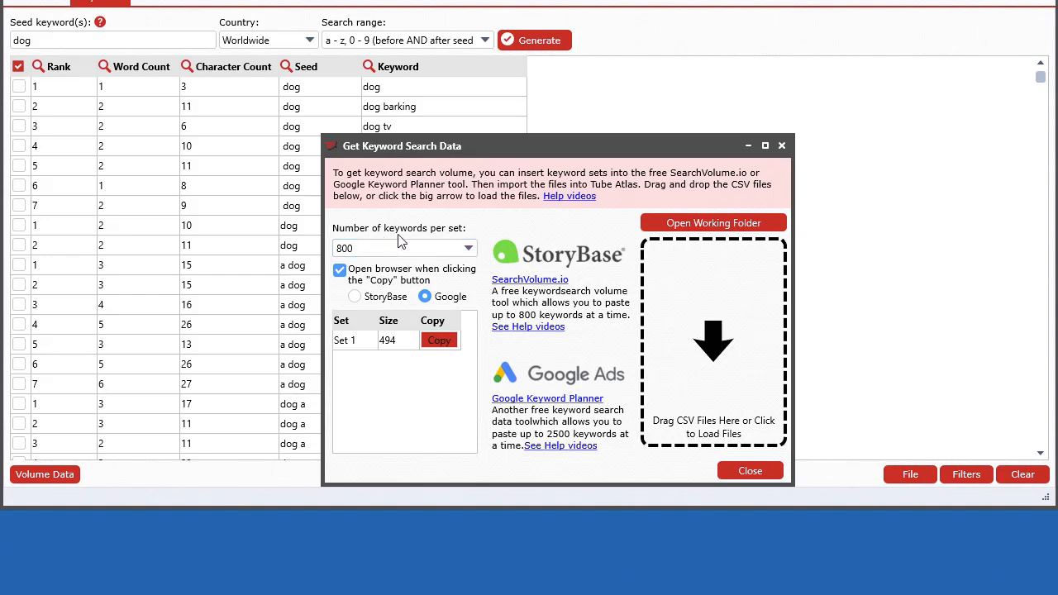
Examine the size choices offered for the number of keywords per set.
click(448, 252)
click(448, 252)
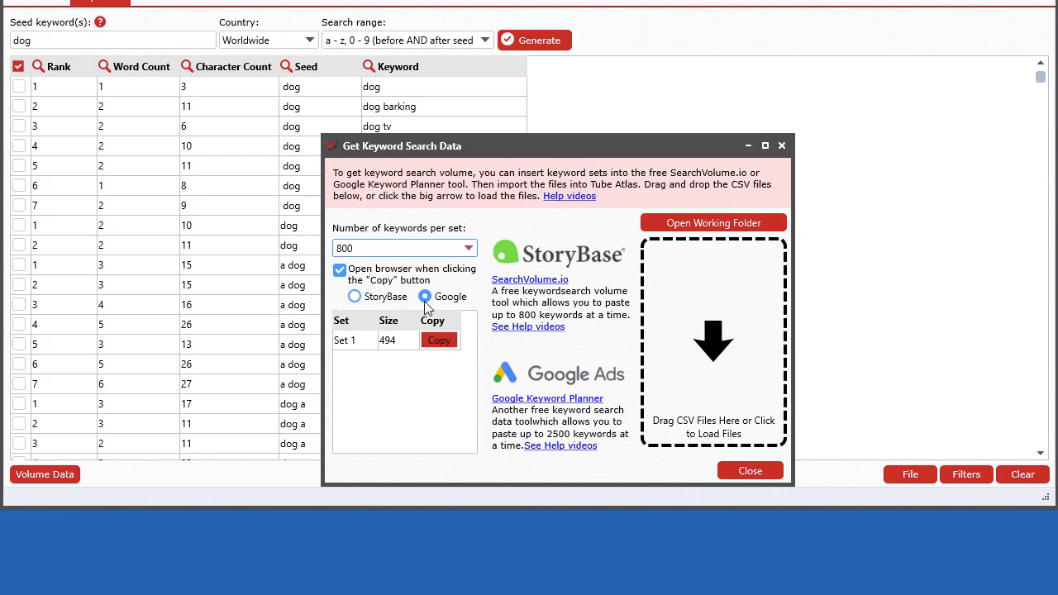
click(429, 250)
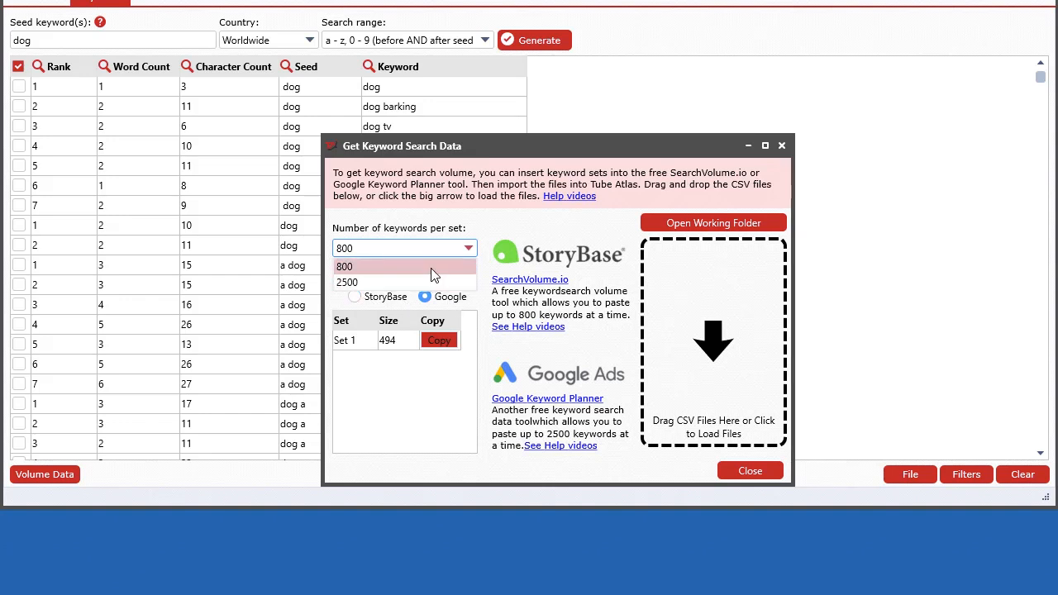
click(434, 275)
Rearrange the windows so that Get Keyword Search Data sits in front of the main keyword window.
drag(530, 143, 782, 147)
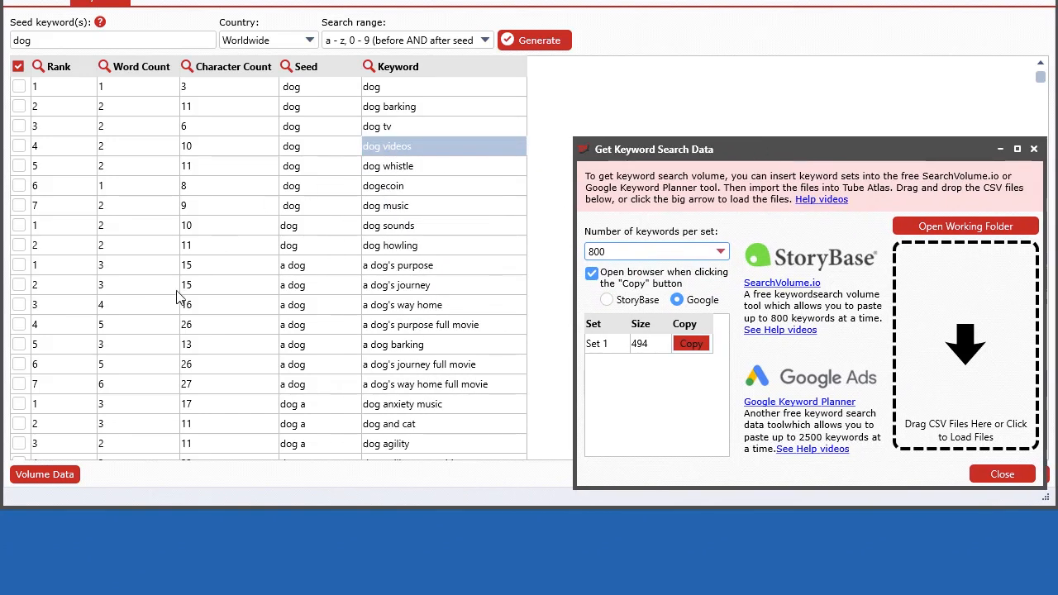
click(104, 468)
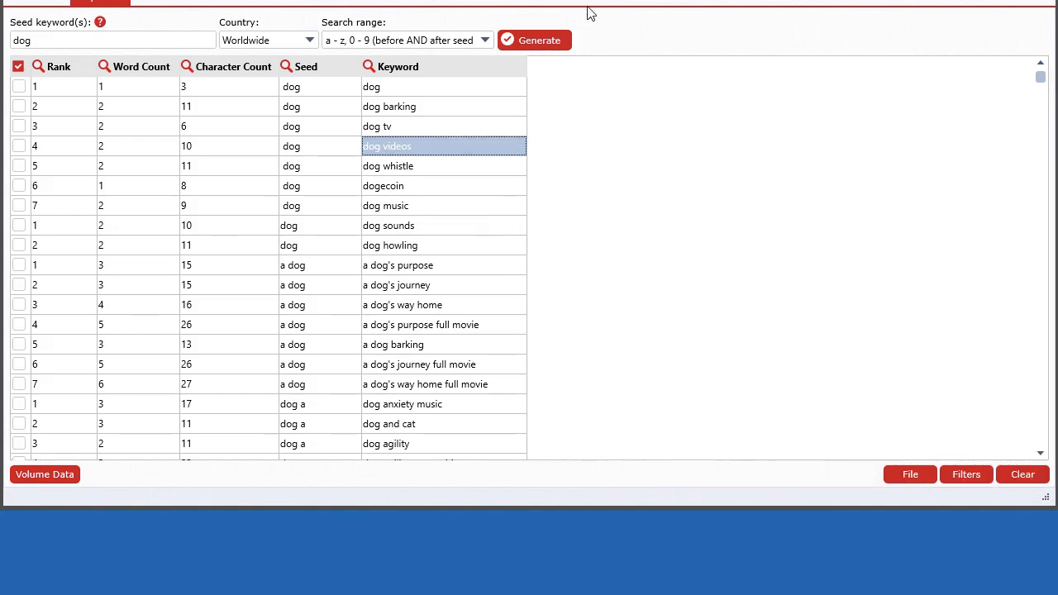
scroll(558, 182, down, 1)
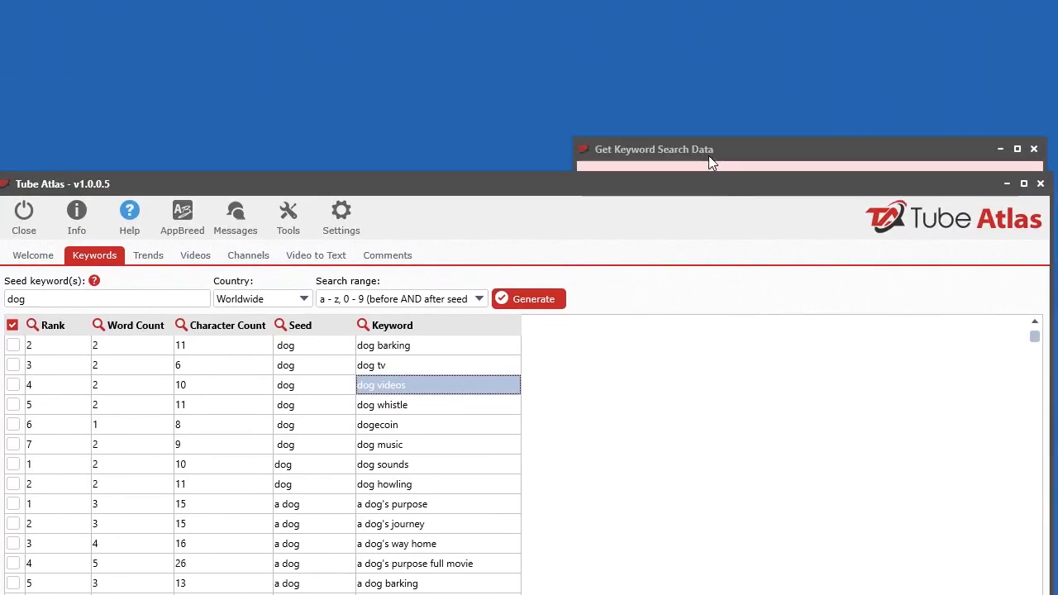
click(788, 149)
drag(788, 149, 467, 77)
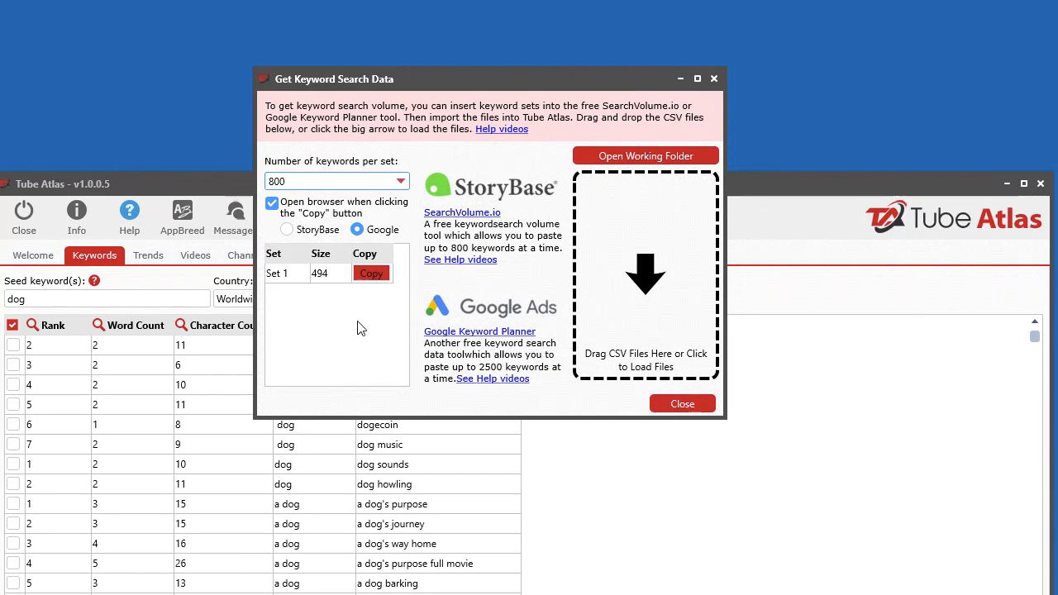
Choose 800 keywords per set and copy Set 1, opening Google Ads in the browser.
click(291, 183)
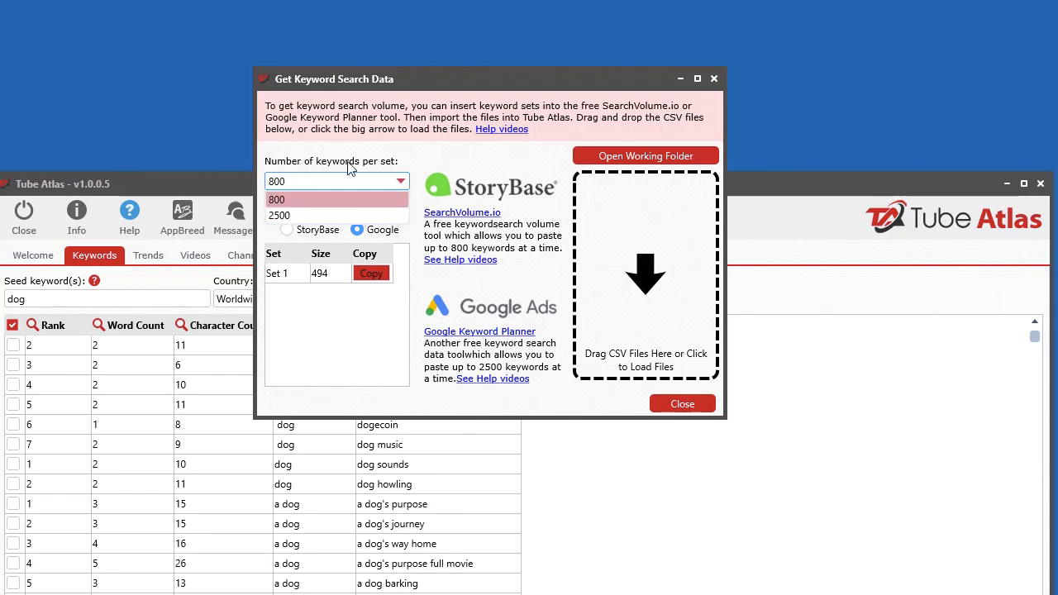
click(351, 199)
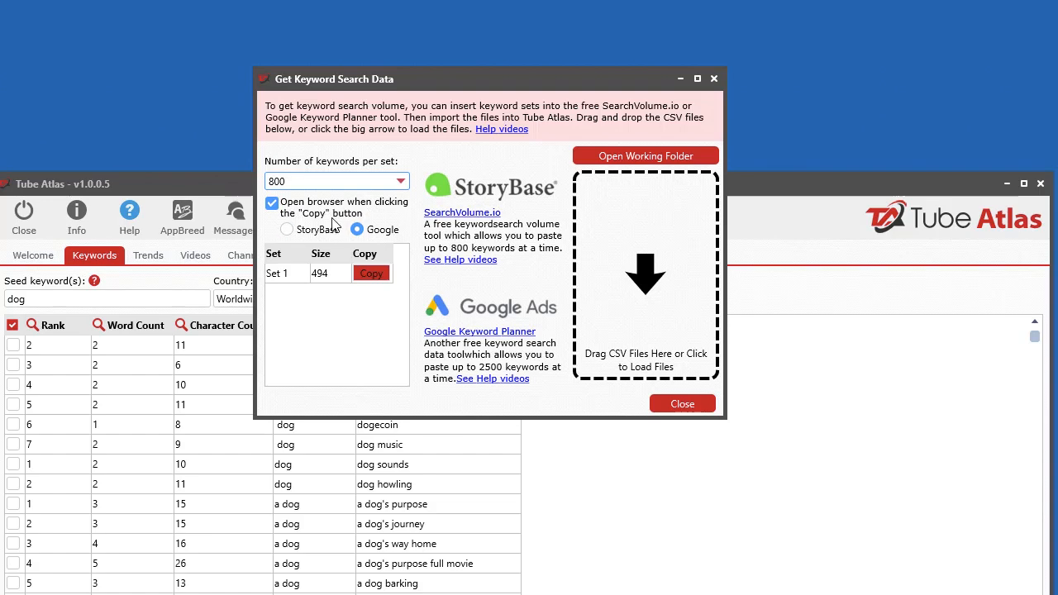
click(368, 277)
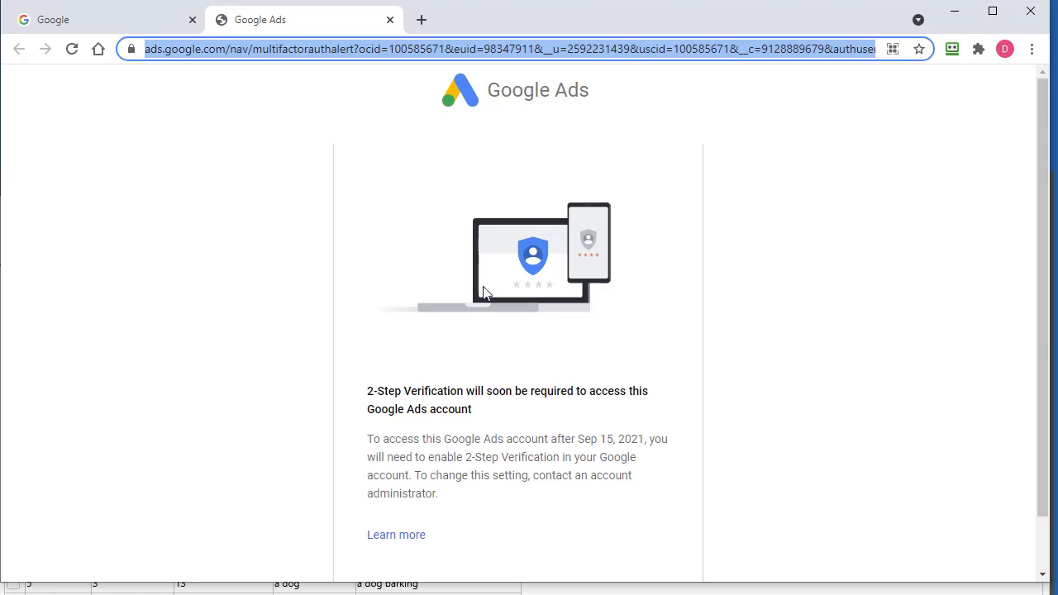
Skip the 2-Step Verification setup for now and open Get search volume and forecasts in Keyword Planner.
scroll(563, 447, down, 1)
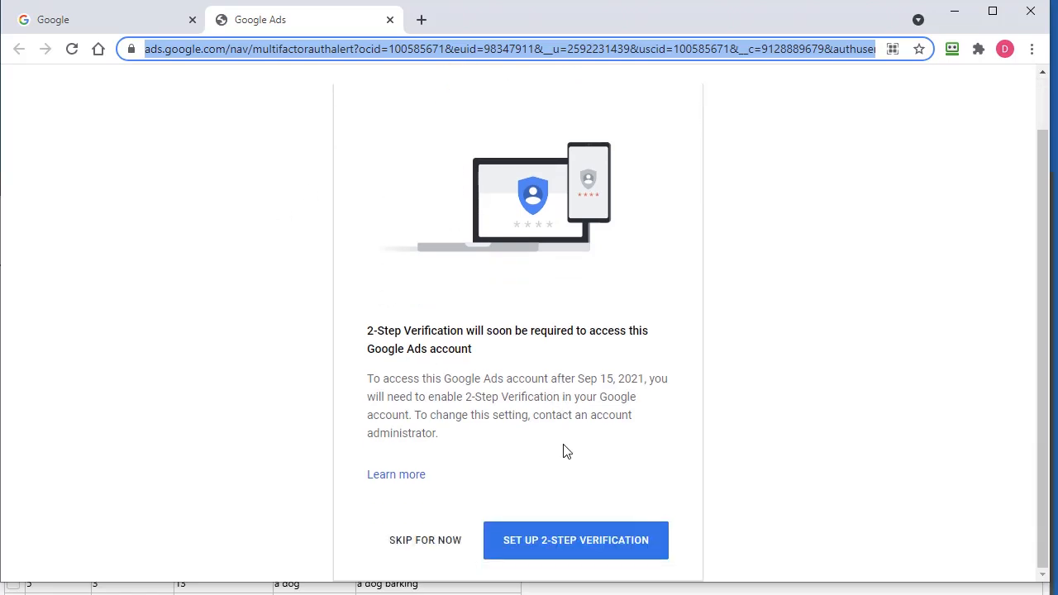
click(426, 547)
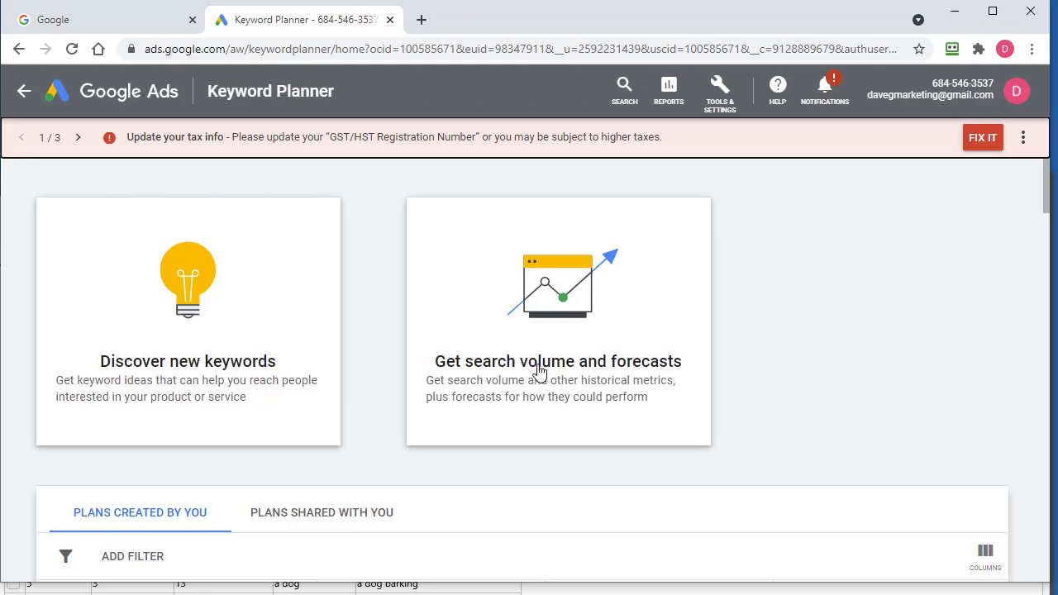
click(569, 371)
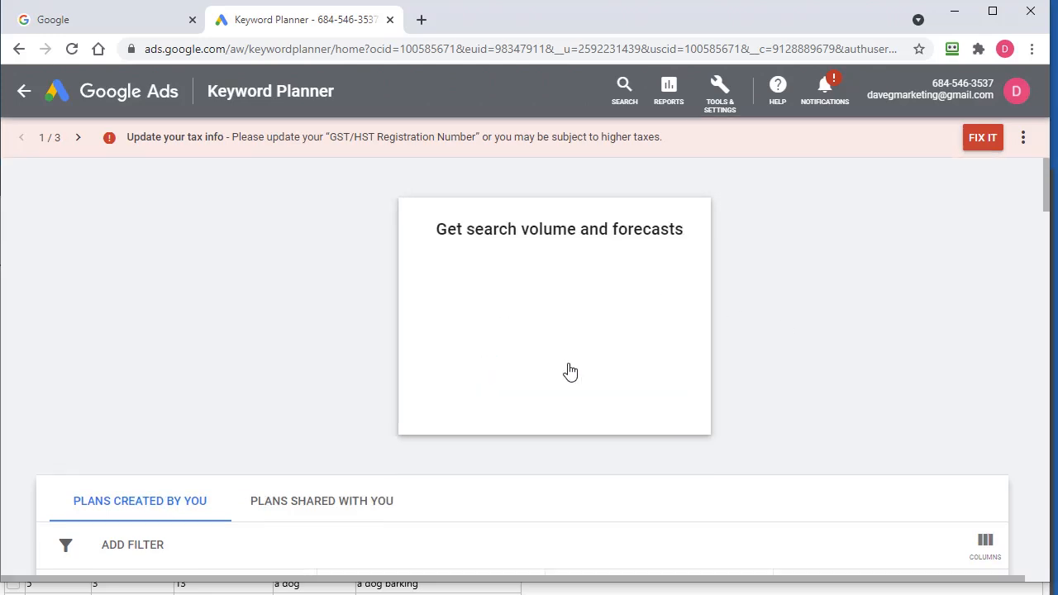
Paste the copied dog keywords into the search volume form and submit them.
right_click(133, 287)
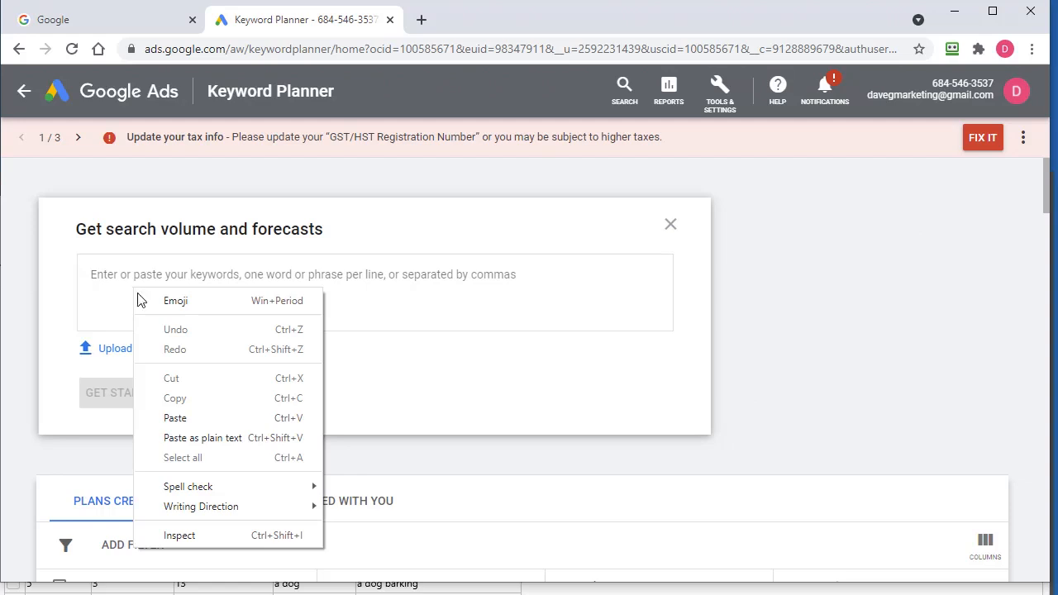
click(175, 418)
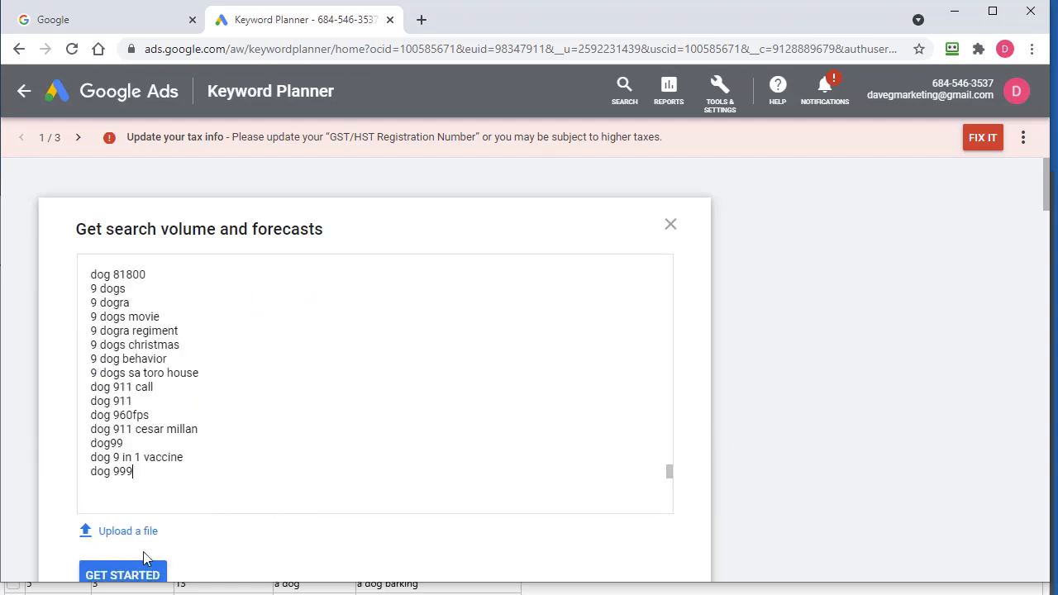
click(121, 571)
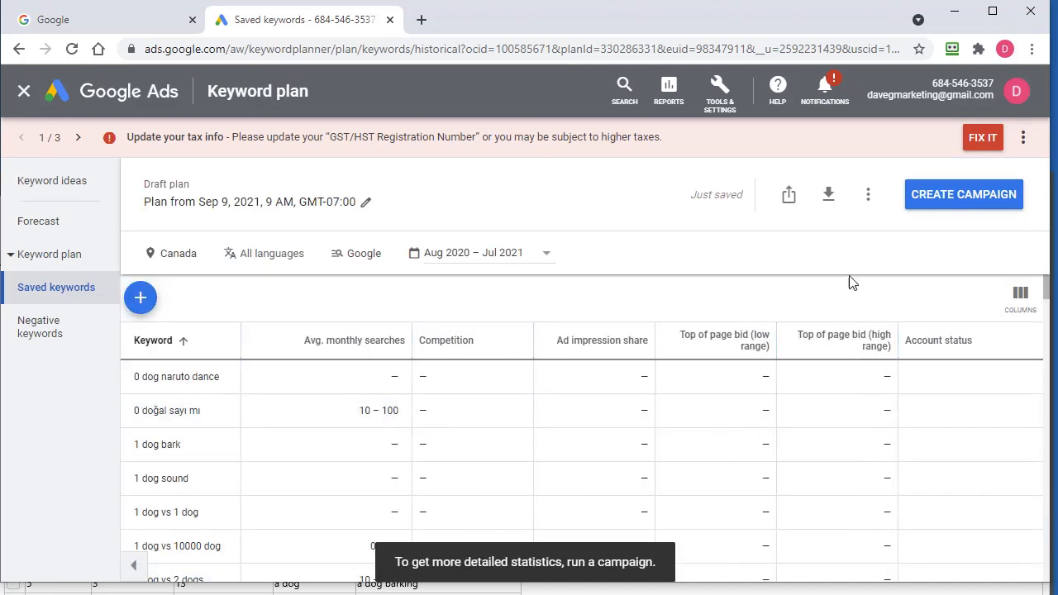
Download the plan historical metrics as a .csv file, bringing up the save dialog.
click(828, 205)
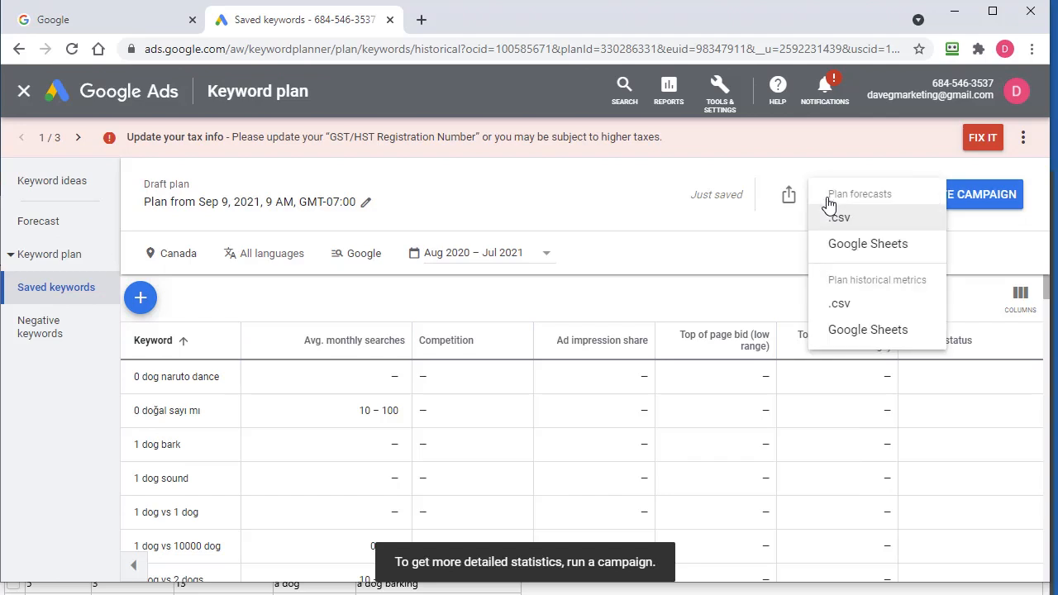
click(839, 304)
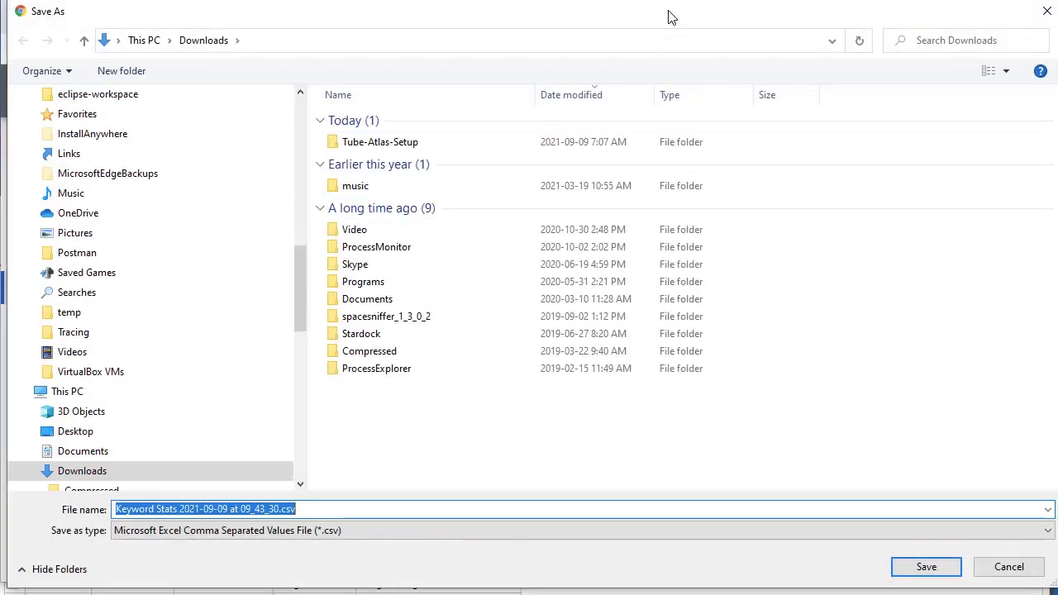
drag(670, 18, 596, 183)
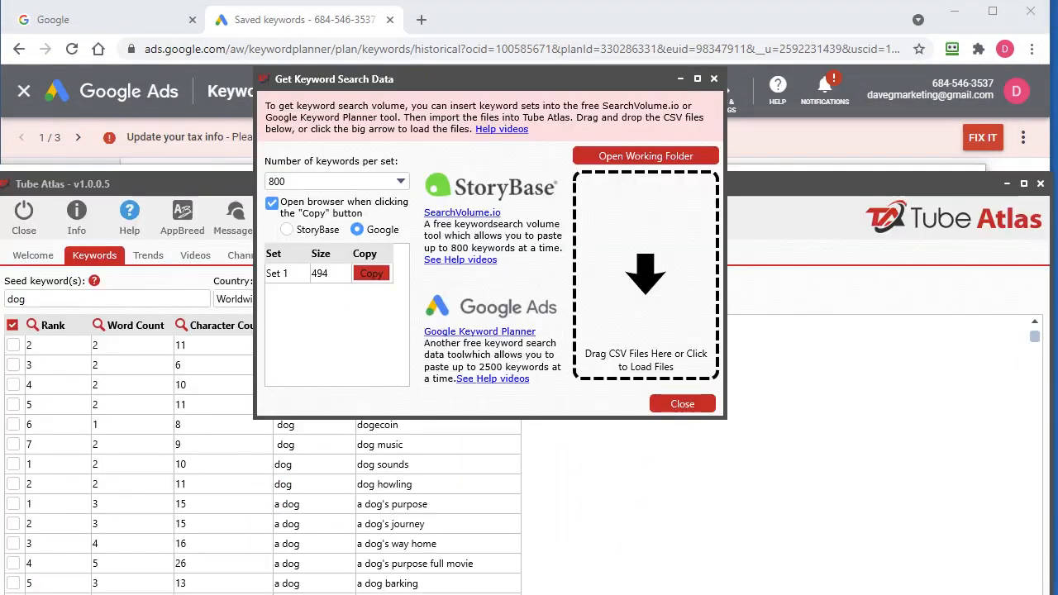
Switch to Tube Atlas, open its working folder and copy the path of the Tube Atlas Saves folder.
click(654, 162)
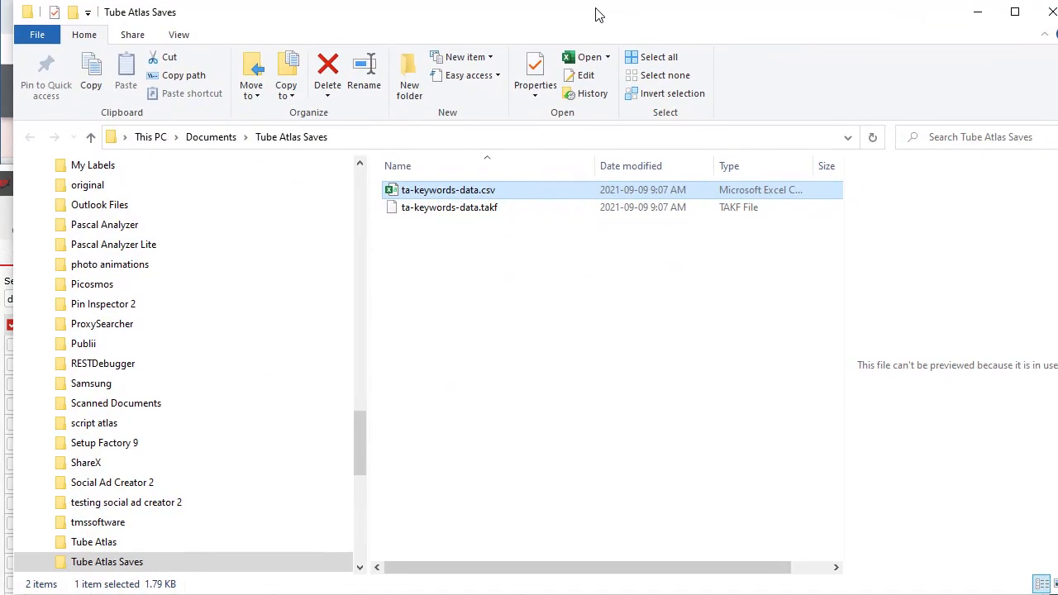
drag(598, 15, 584, 19)
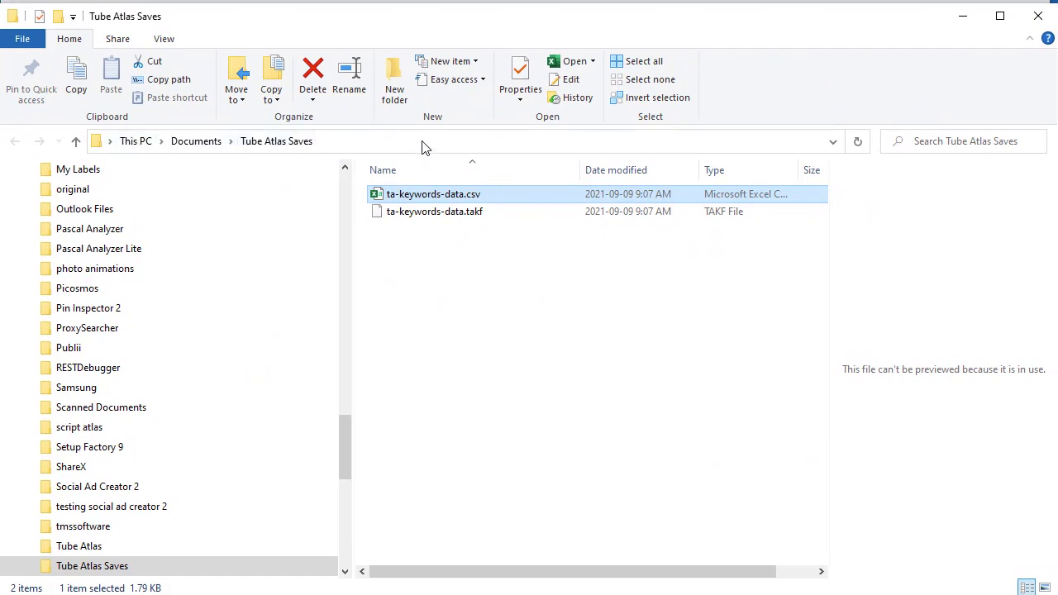
click(576, 142)
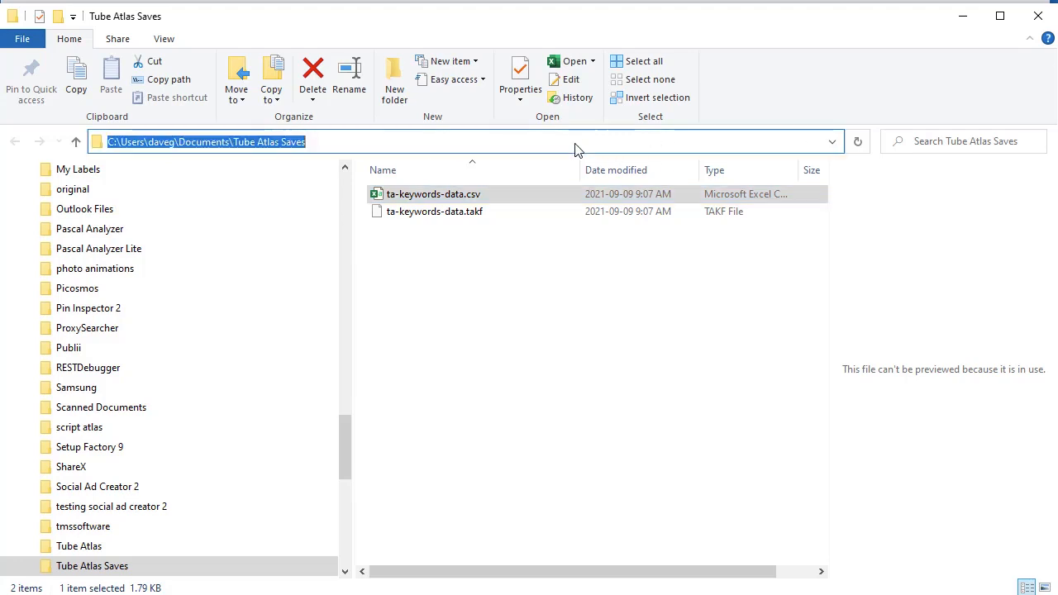
right_click(228, 138)
click(256, 192)
Return to the browser's save dialog and change the save location to the copied Tube Atlas Saves path.
key(alt+Tab)
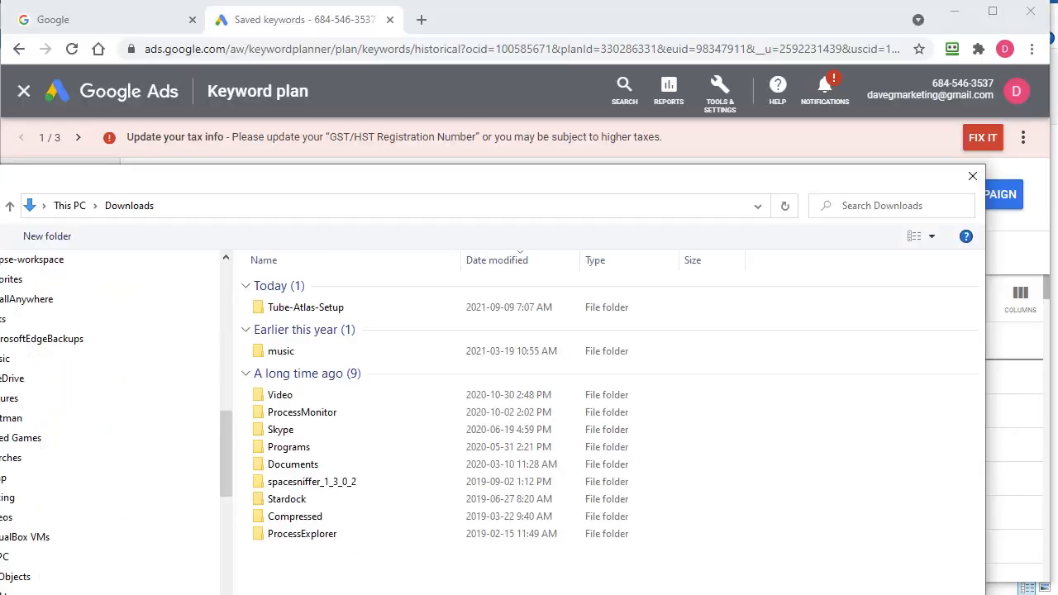
drag(372, 180, 460, 86)
click(407, 110)
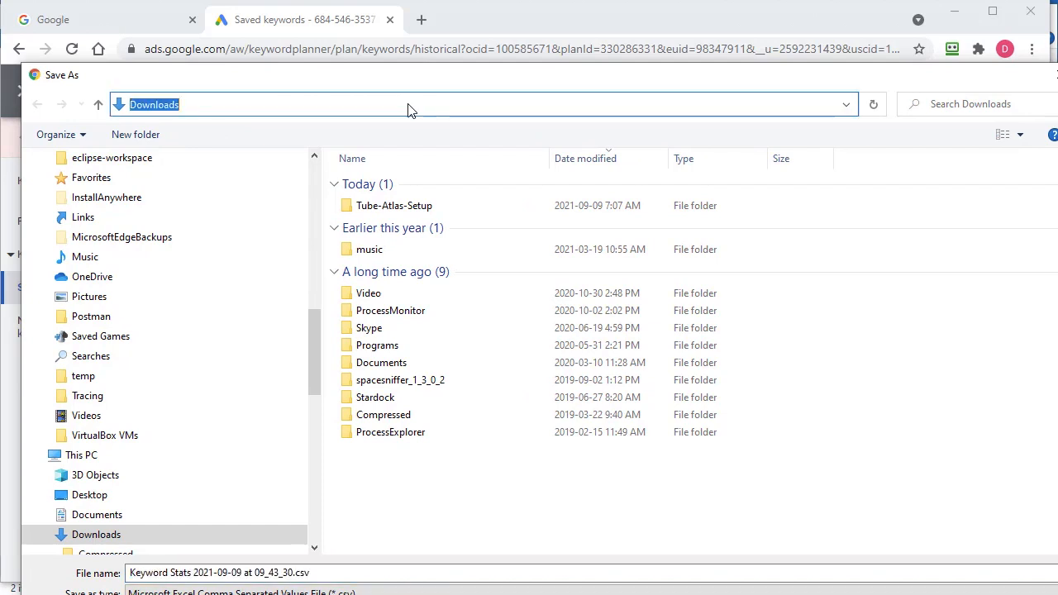
right_click(411, 110)
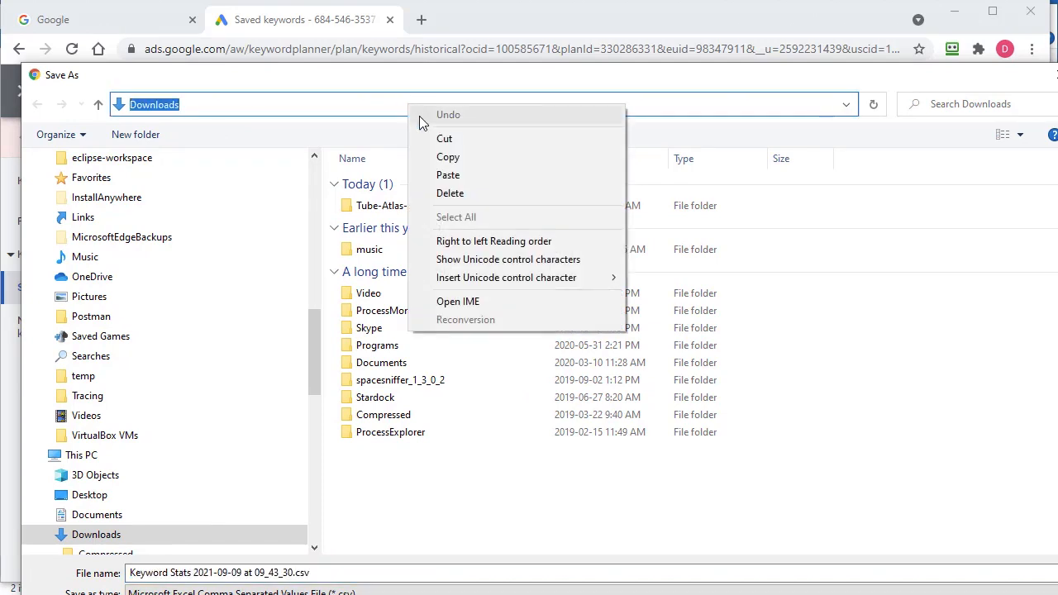
click(446, 176)
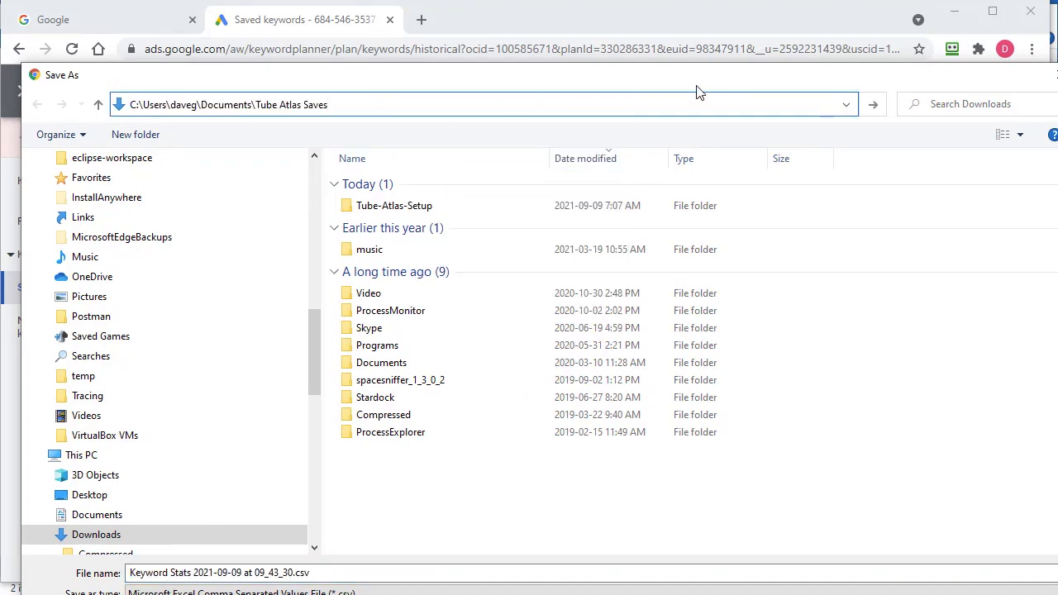
click(874, 107)
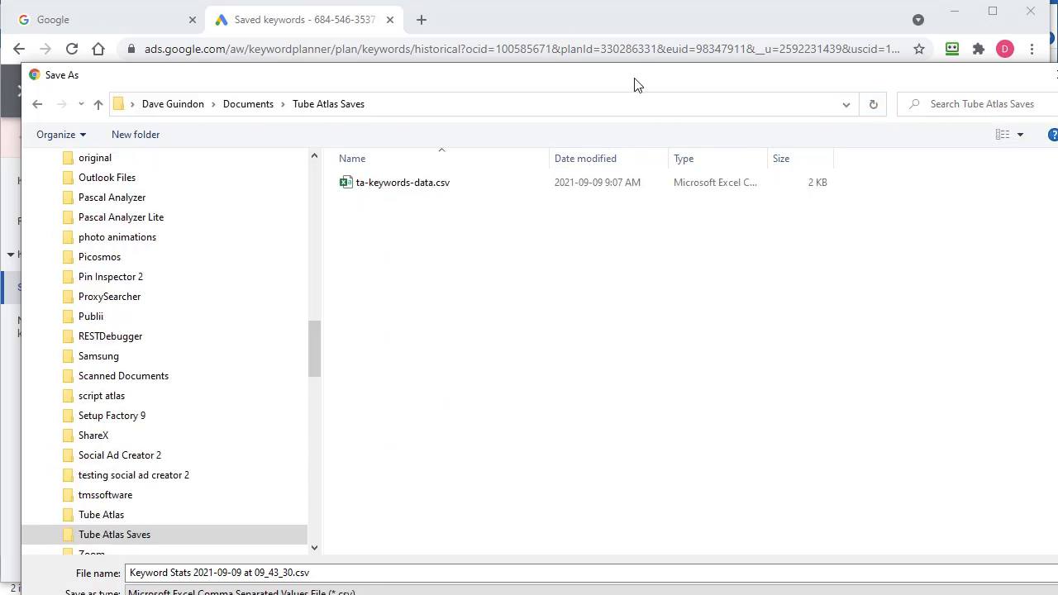
Save the Keyword Stats CSV in the Tube Atlas Saves folder under its suggested name and put the browser away.
drag(630, 79, 616, 17)
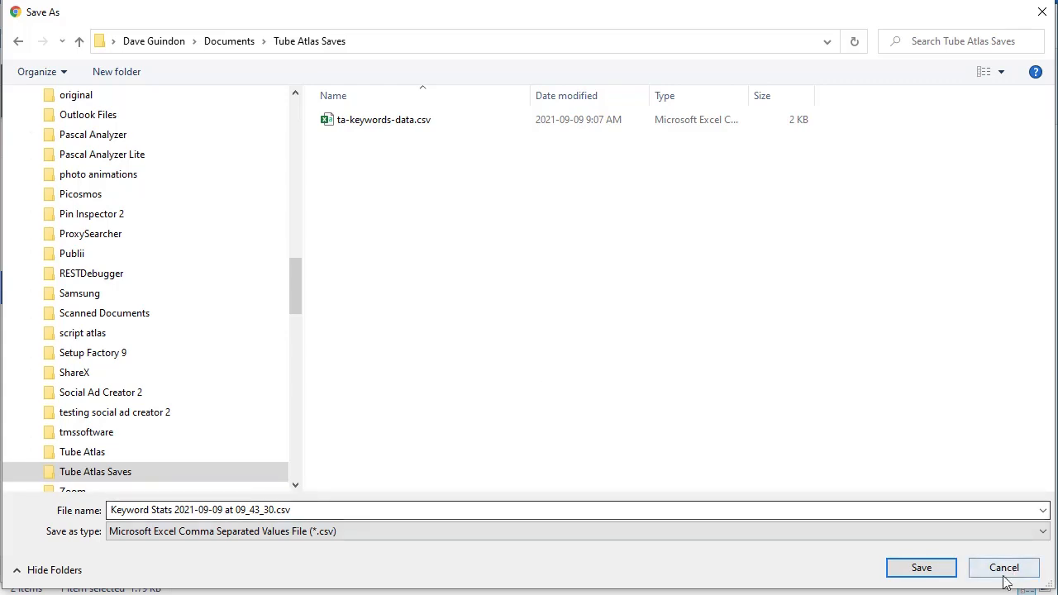
click(921, 568)
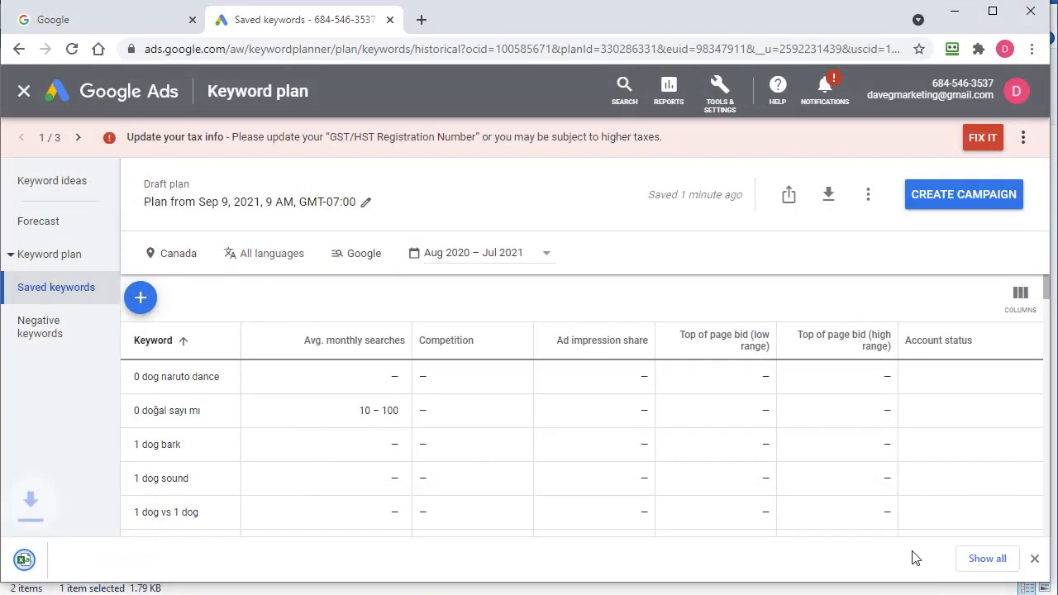
click(956, 12)
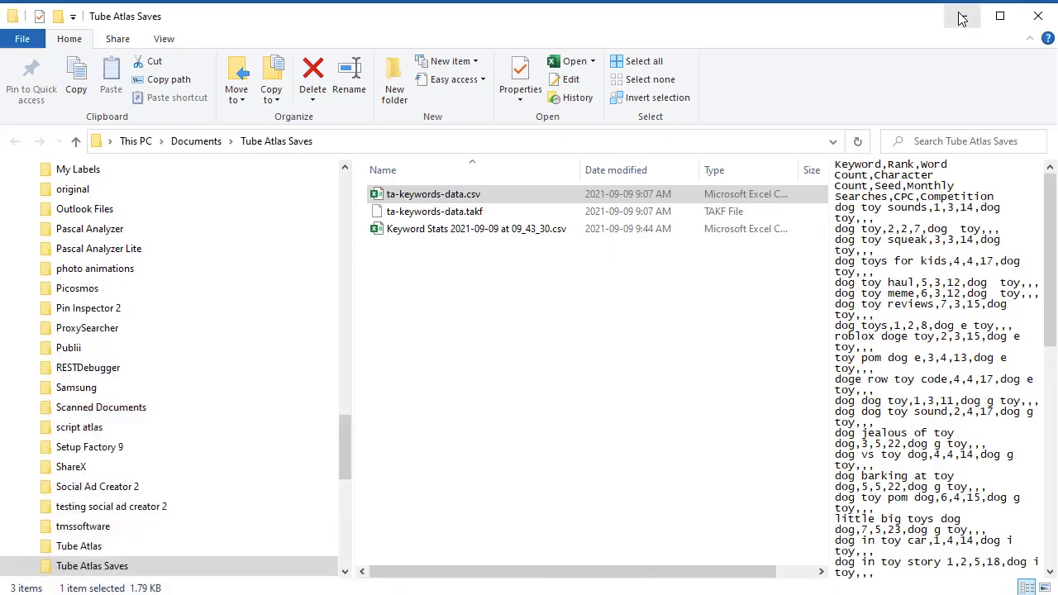
Load the Keyword Stats 2021-09-09 at 09_43_30.csv file from the working folder into Tube Atlas's Get Keyword Search Data window.
click(432, 290)
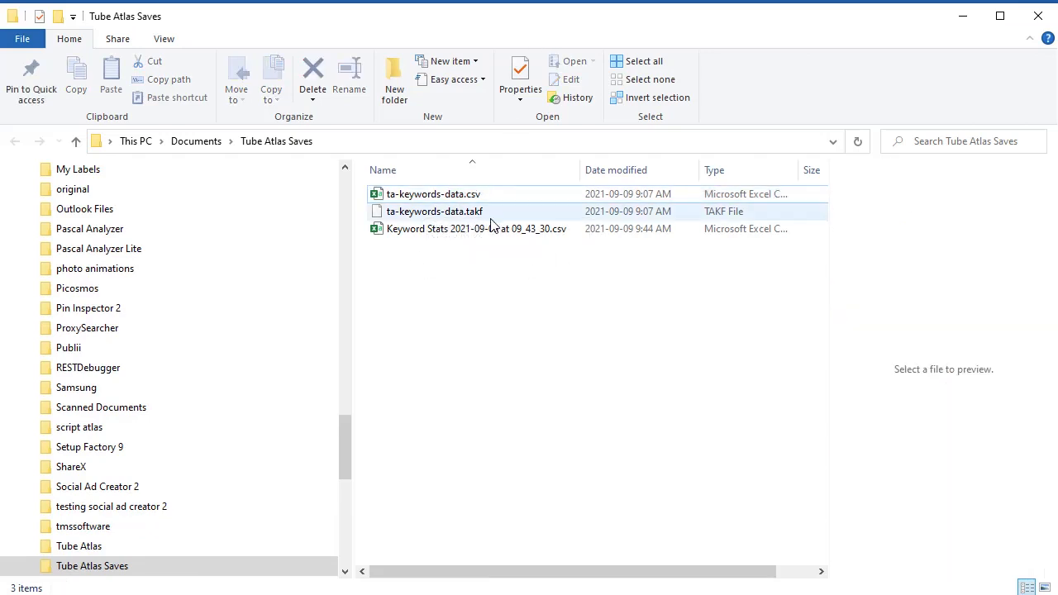
click(461, 234)
drag(525, 23, 364, 379)
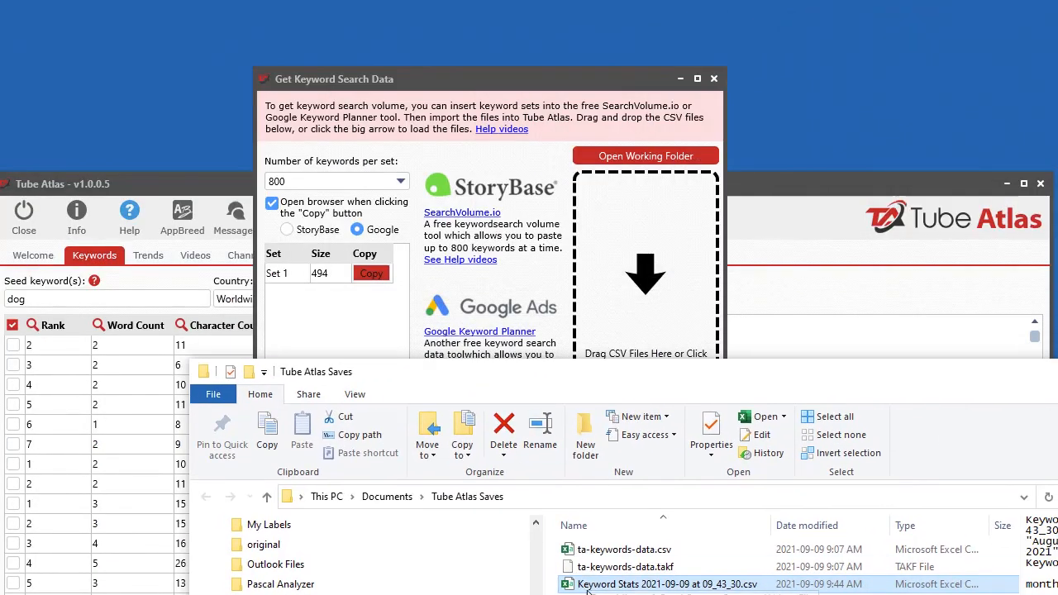
drag(612, 585, 635, 320)
click(715, 192)
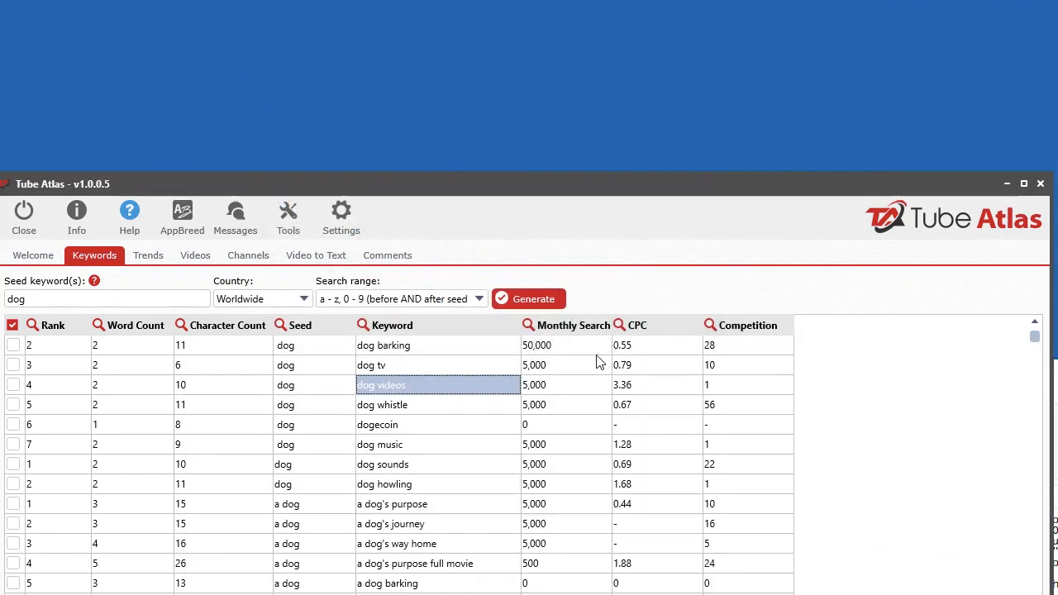
Sort the dog keyword table by monthly searches and by CPC from highest to lowest.
drag(724, 179, 725, 6)
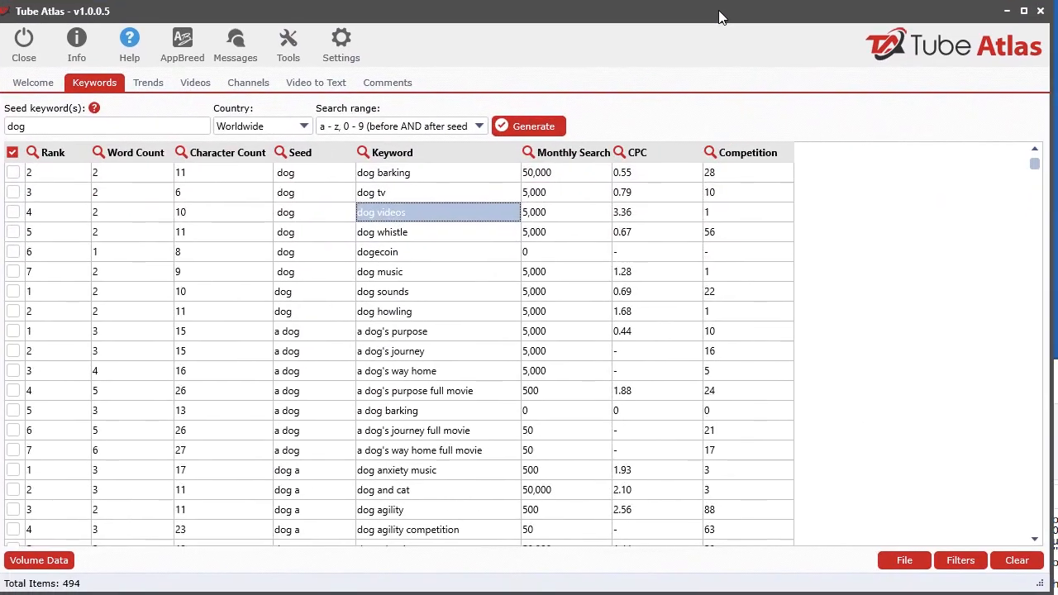
click(583, 152)
click(665, 154)
click(665, 153)
click(738, 148)
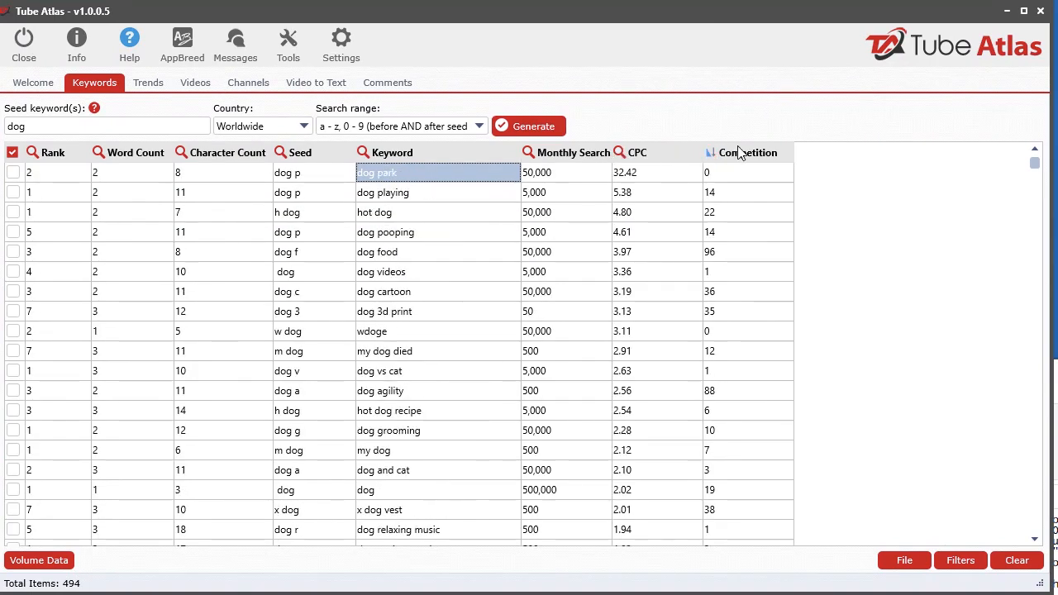
Filter the dog keywords to those with more than 500 monthly searches.
click(528, 154)
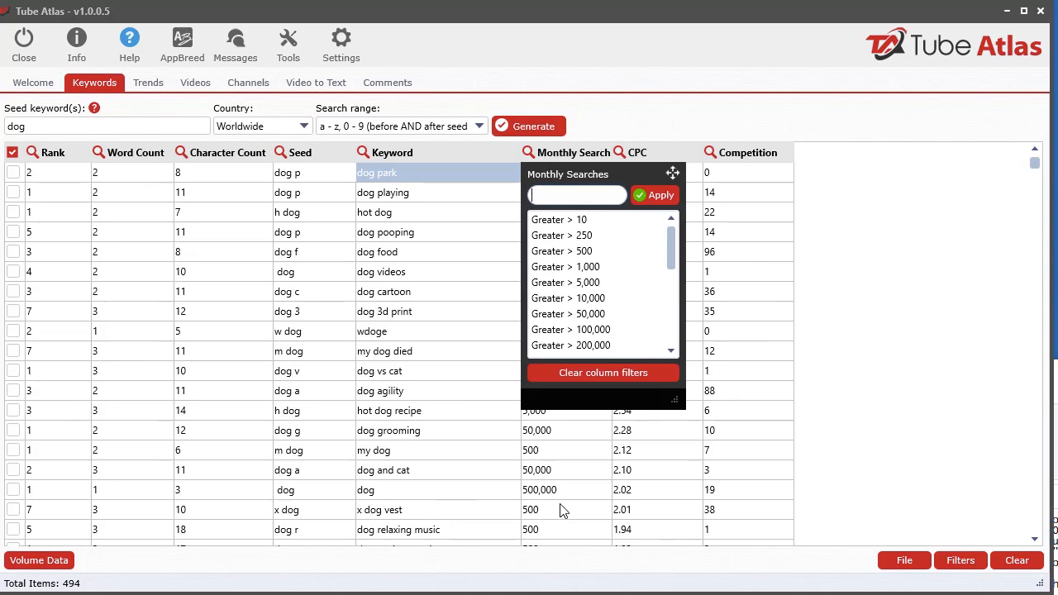
click(589, 252)
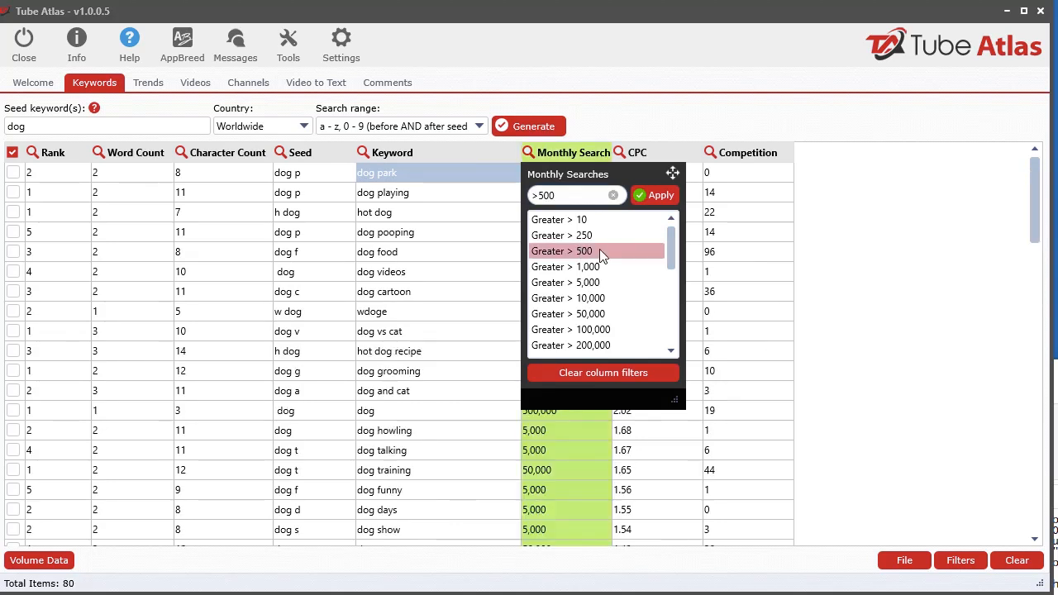
click(807, 265)
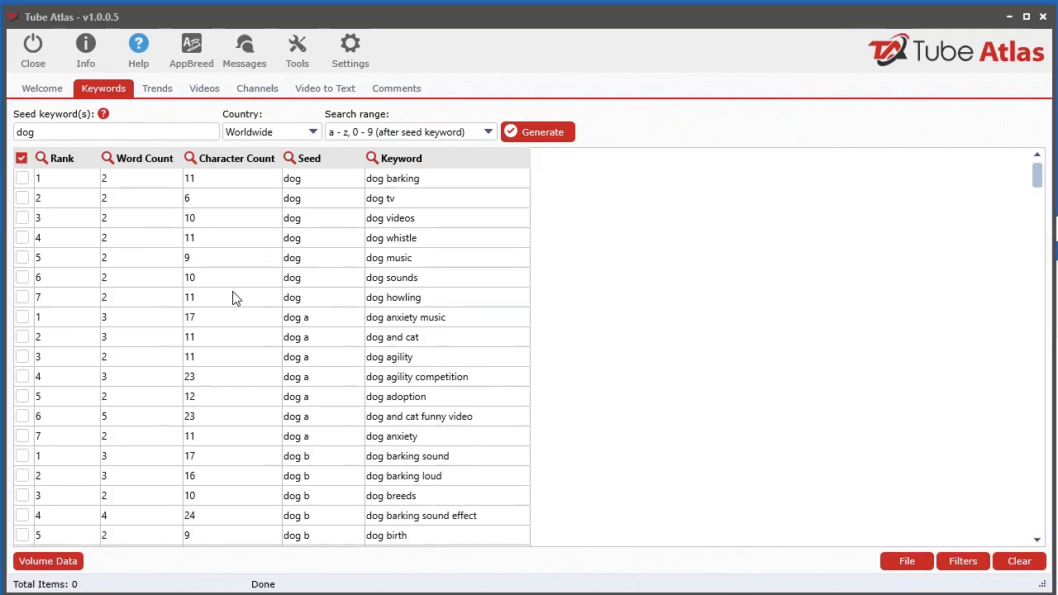
Open the search volume data window for the dog keyword list generated with the after-seed-keyword range.
click(234, 298)
scroll(233, 298, down, 1)
scroll(234, 298, up, 1)
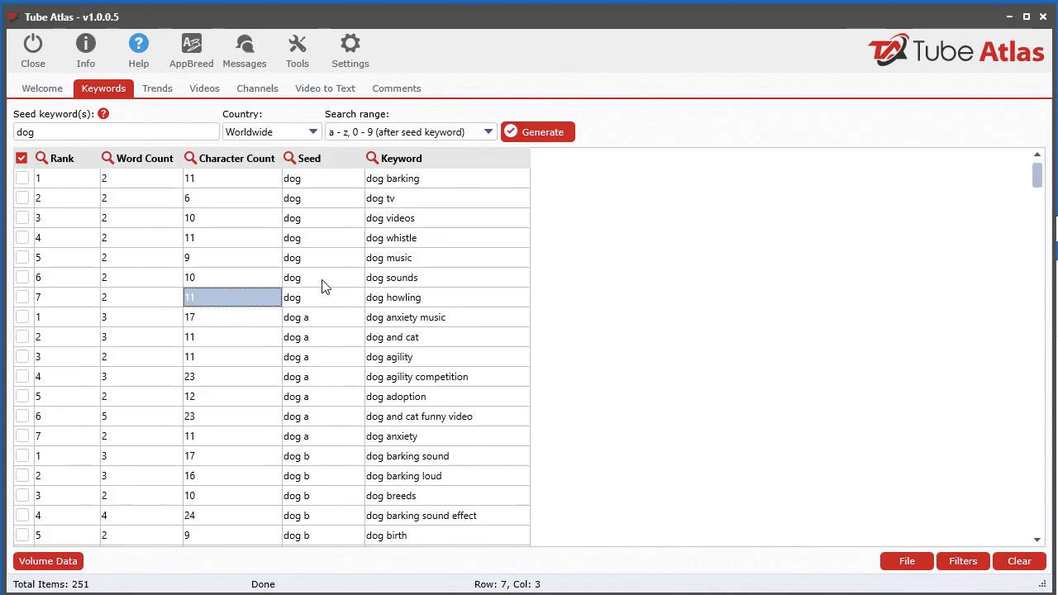
right_click(229, 225)
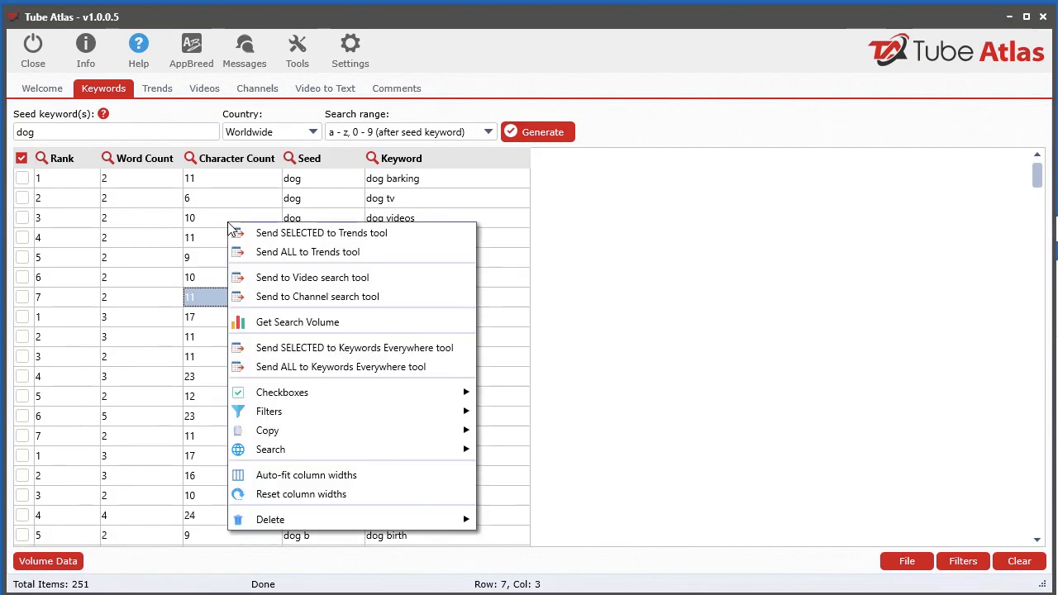
click(286, 324)
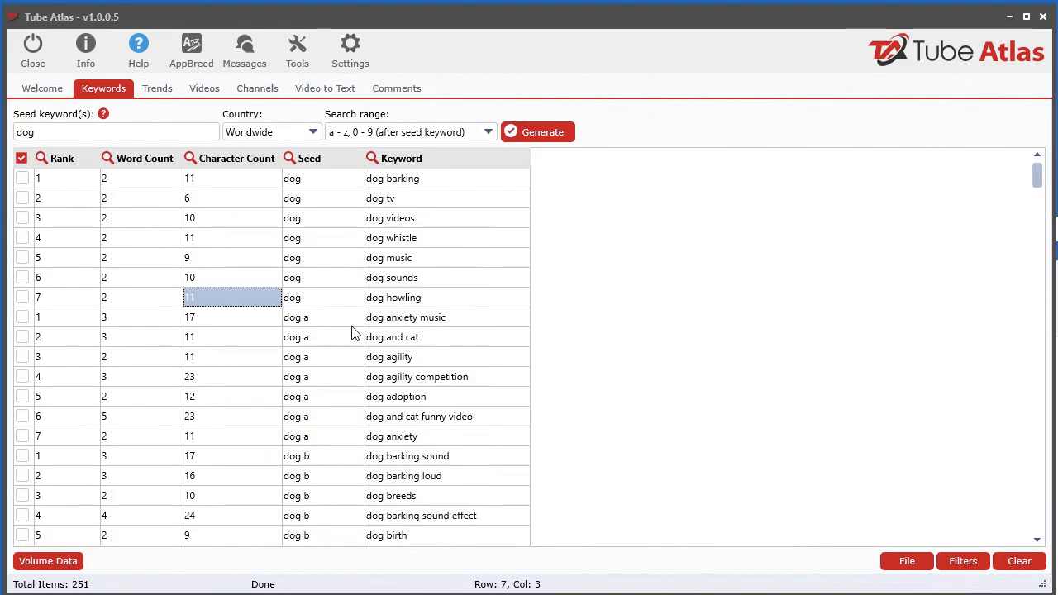
click(351, 291)
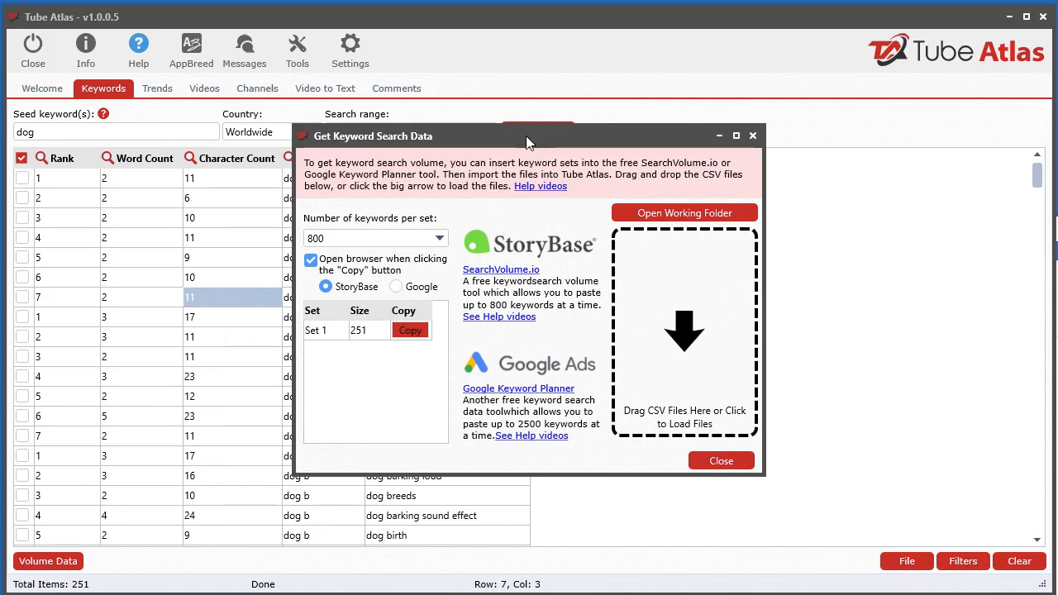
drag(532, 137, 543, 150)
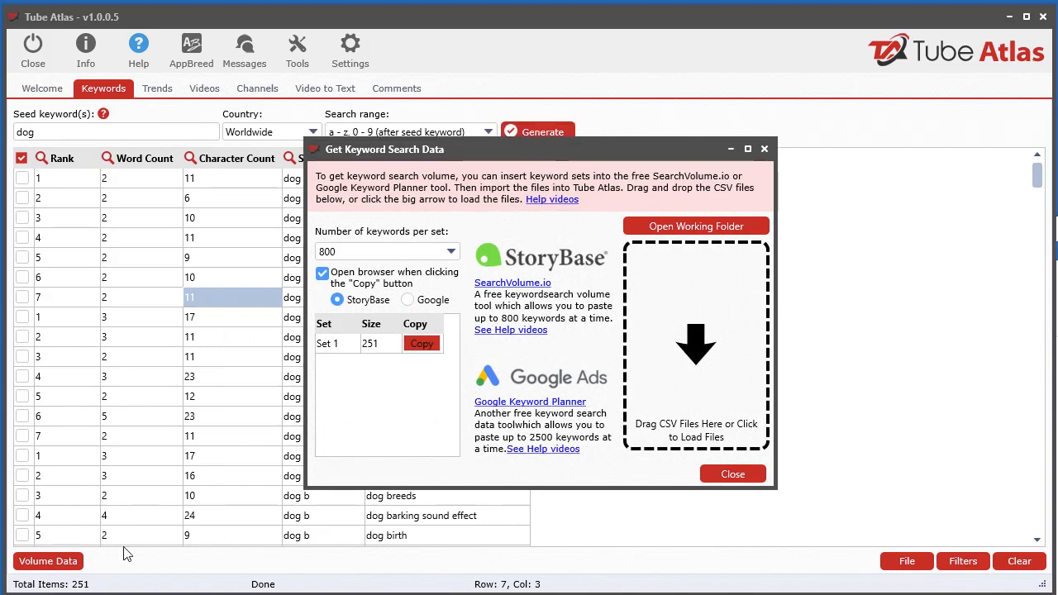
drag(526, 152, 503, 146)
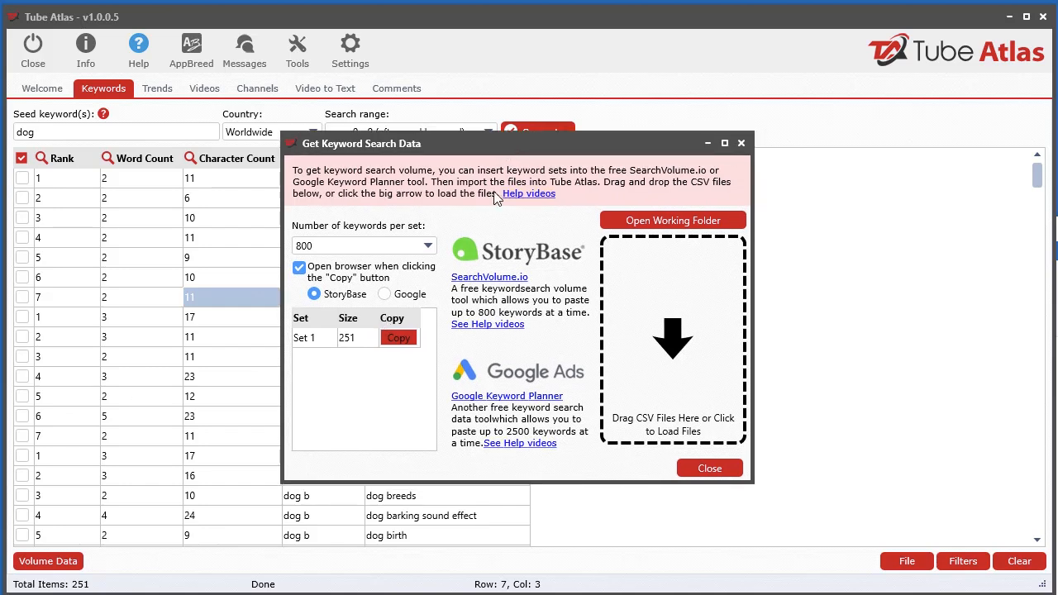
Copy keyword Set 1 for StoryBase, paste it into the SearchVolume.io form for United States and submit it.
click(397, 338)
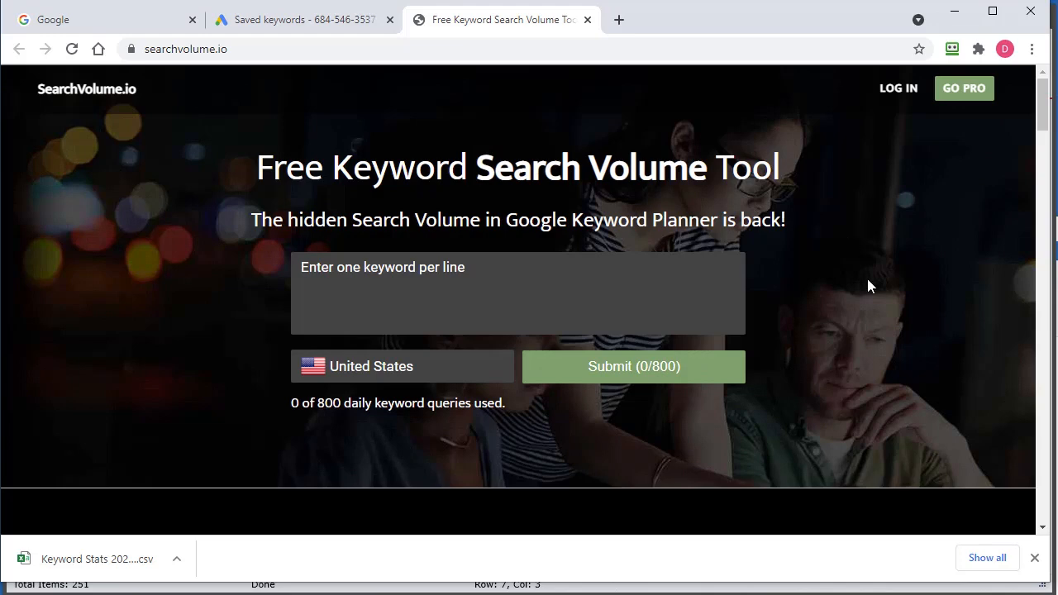
click(1033, 557)
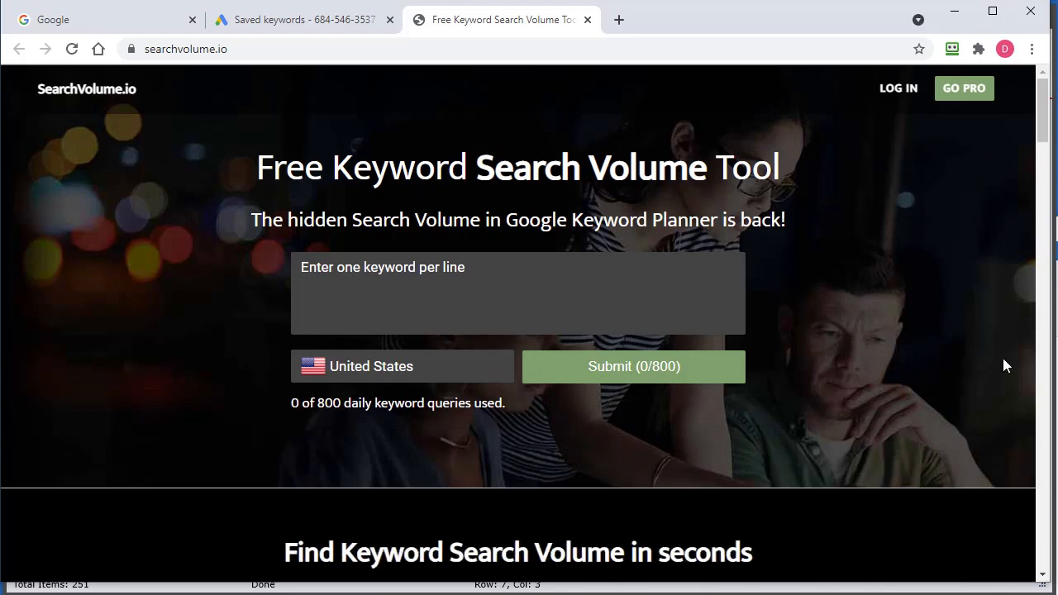
right_click(413, 284)
click(457, 416)
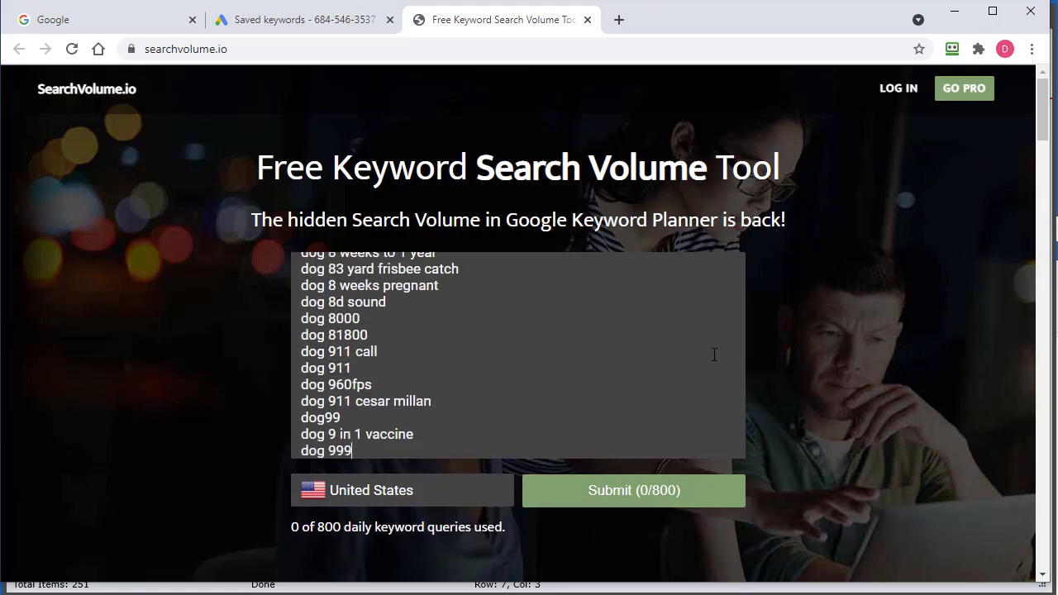
click(639, 491)
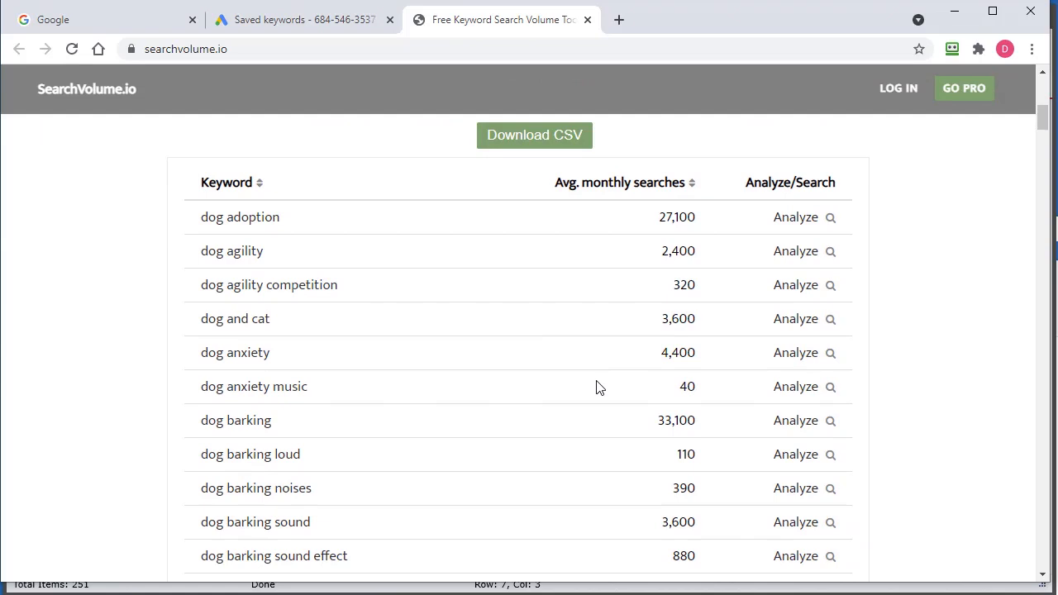
Download the SearchVolume.io results as export.csv into the Tube Atlas Saves folder and return to Tube Atlas.
click(555, 144)
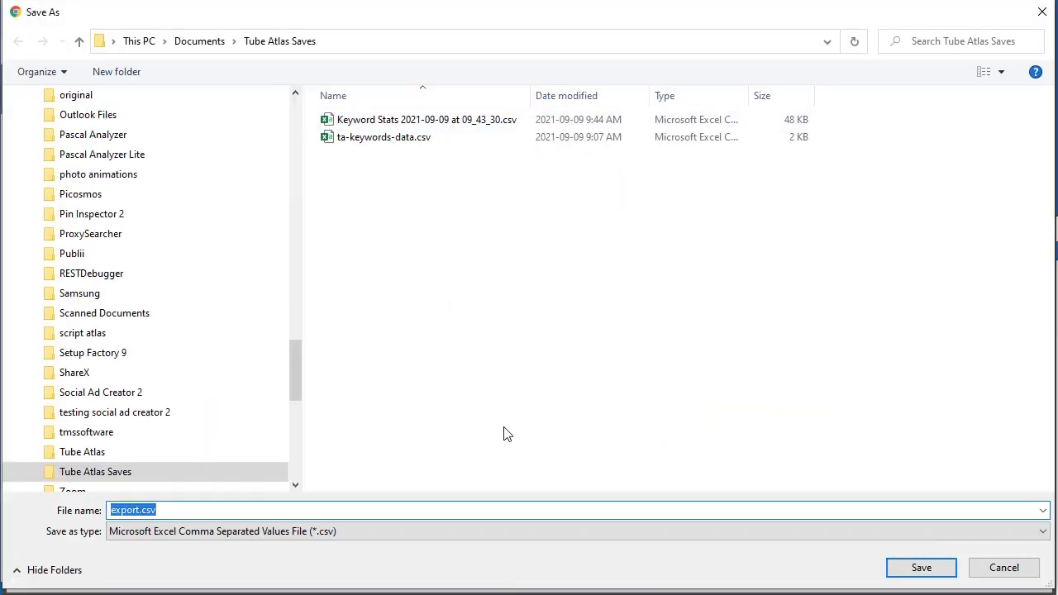
click(922, 568)
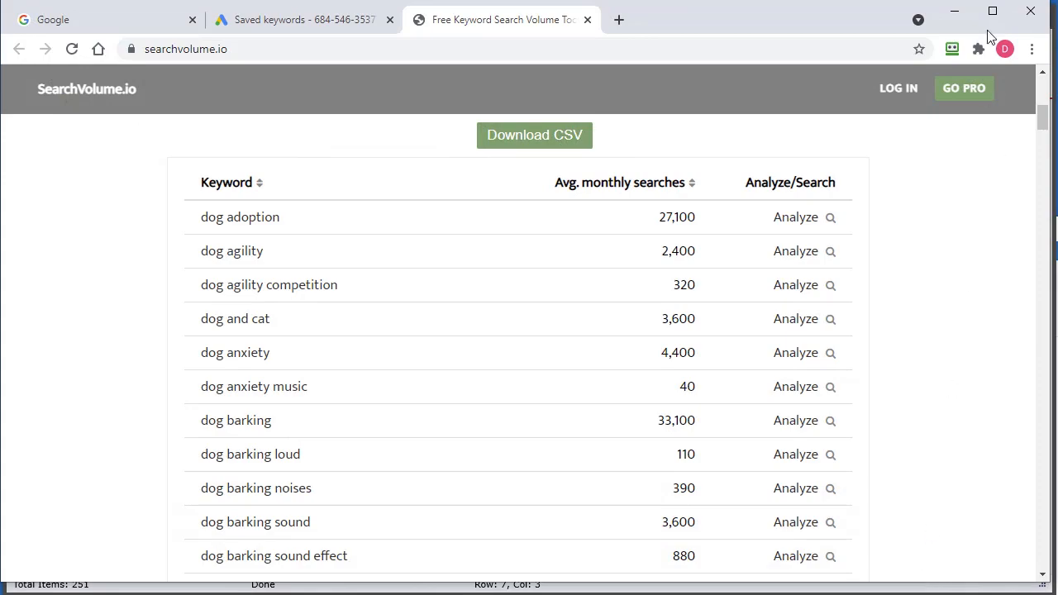
click(954, 11)
Open the working folder beside the Tube Atlas keyword table and close the search volume data window.
click(673, 220)
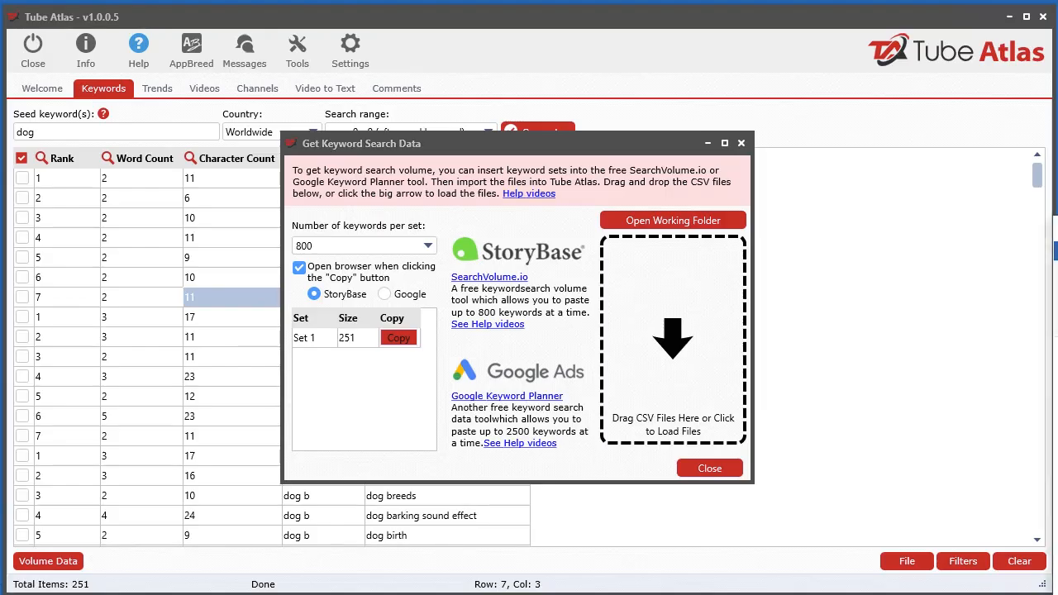
drag(822, 120, 589, 516)
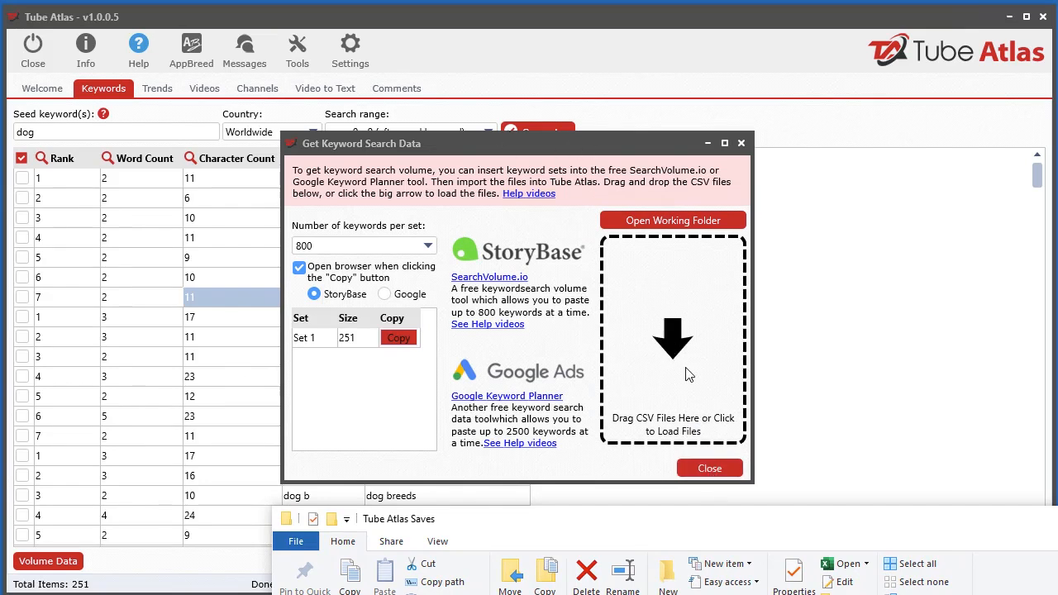
click(708, 466)
drag(1056, 519, 952, 301)
Import export.csv into the keyword table and sort the keywords by monthly searches from highest to lowest.
click(609, 533)
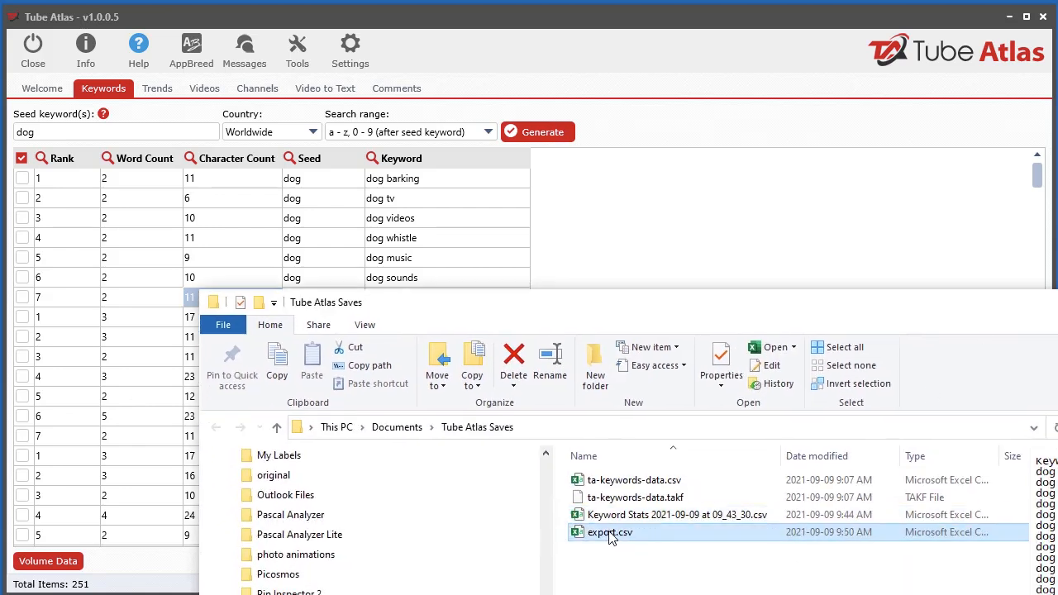
drag(610, 537, 715, 244)
click(716, 243)
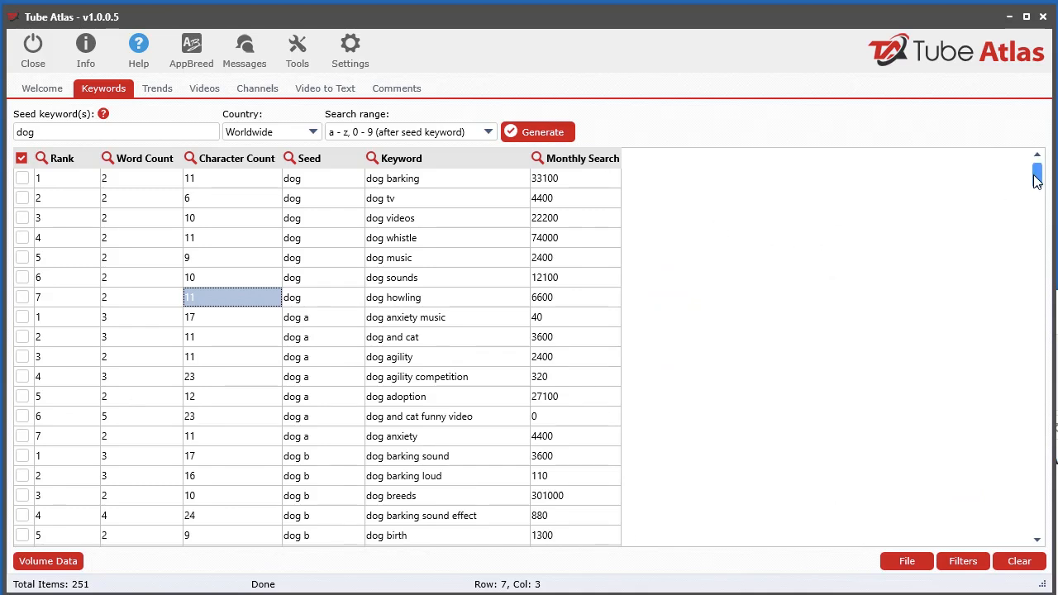
click(592, 166)
click(592, 162)
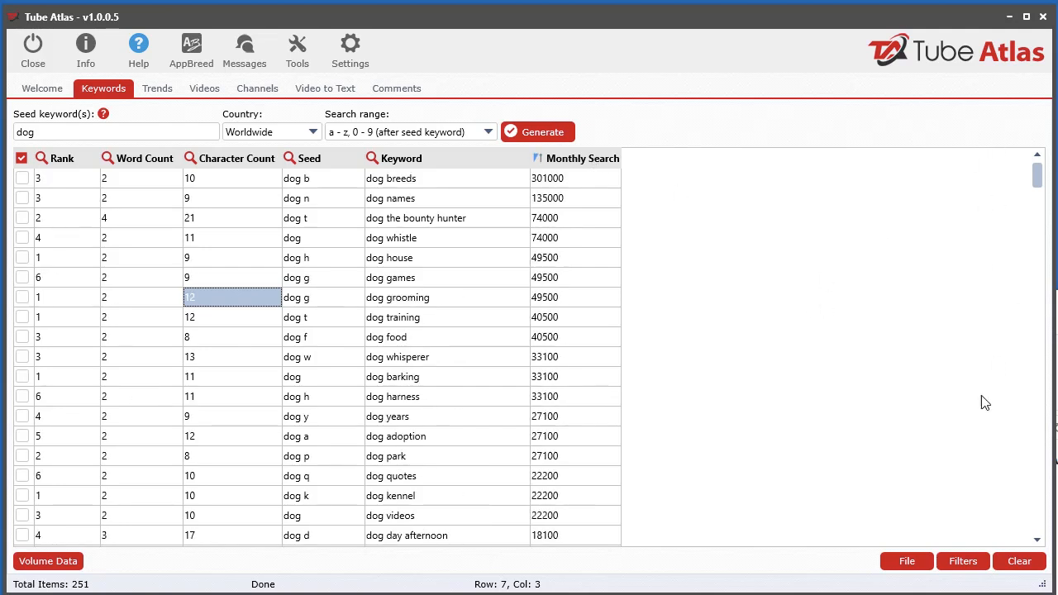
Review the SearchVolume.io results and the Google Ads saved keywords in the browser, and return to Tube Atlas.
key(alt+Tab)
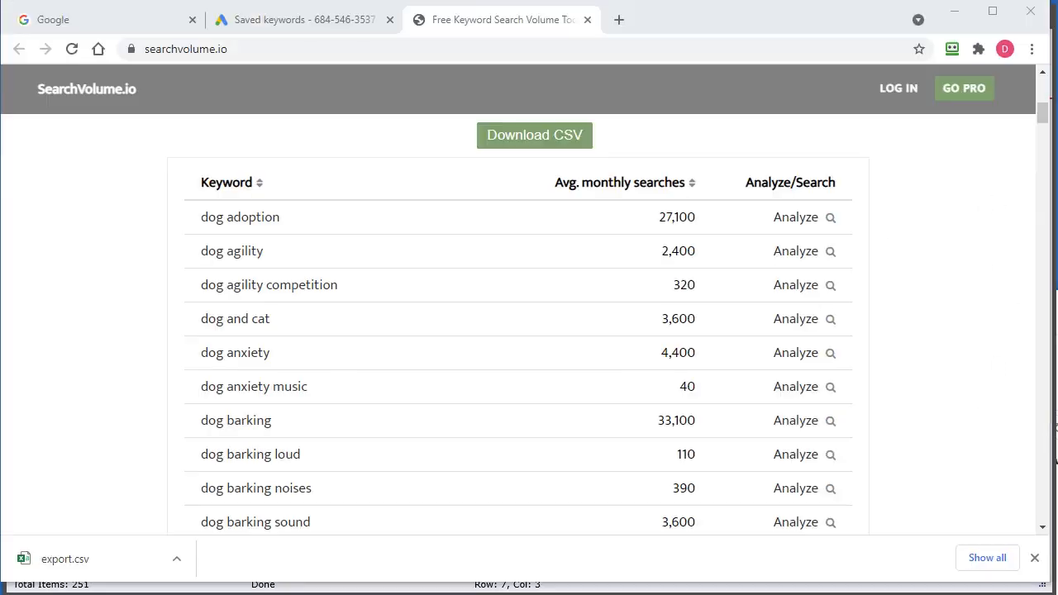
scroll(647, 441, down, 3)
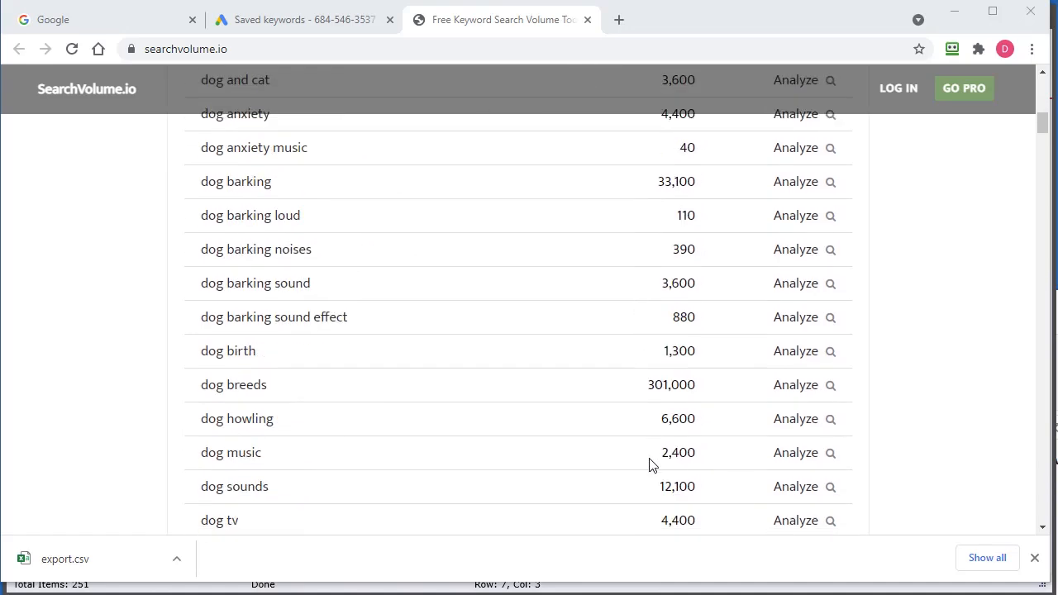
scroll(653, 503, up, 6)
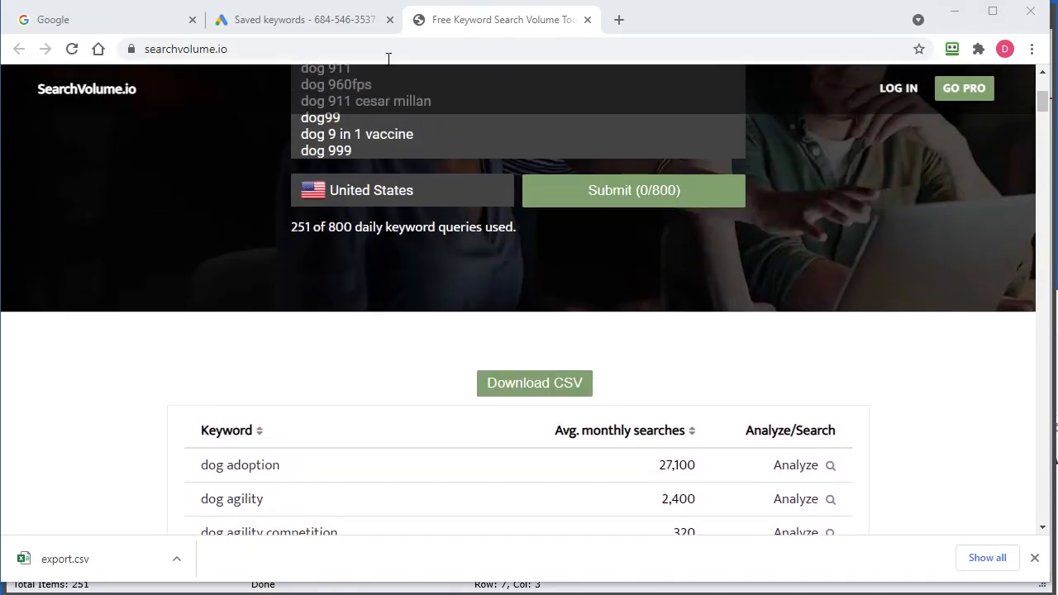
click(287, 23)
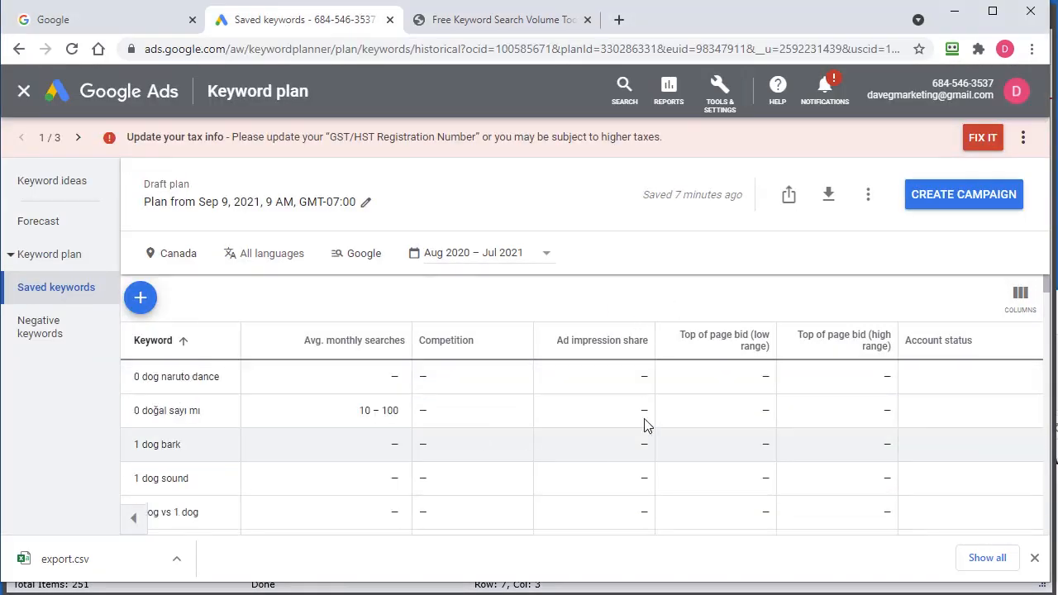
click(956, 11)
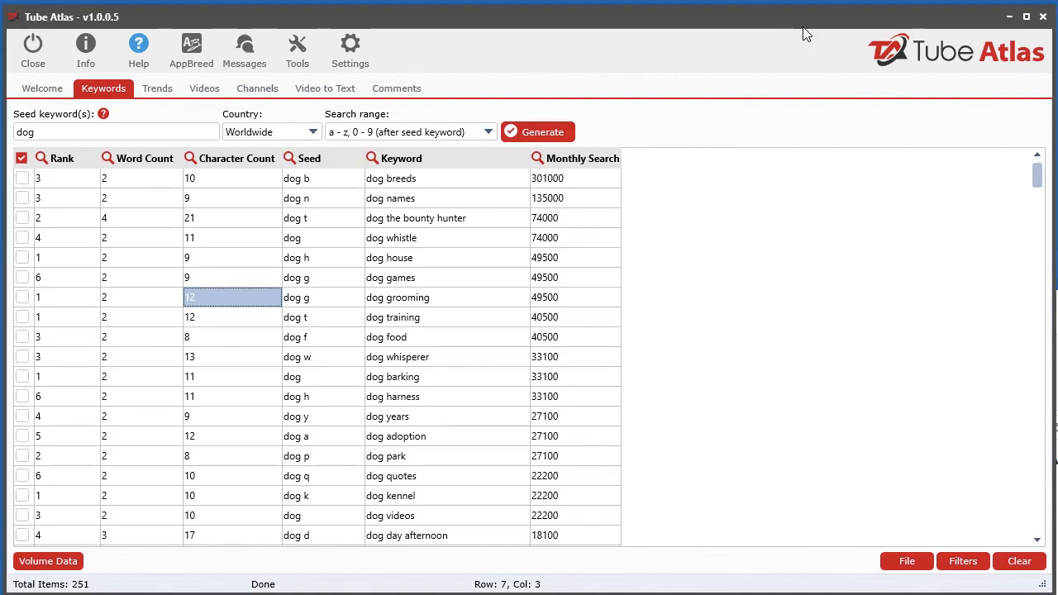